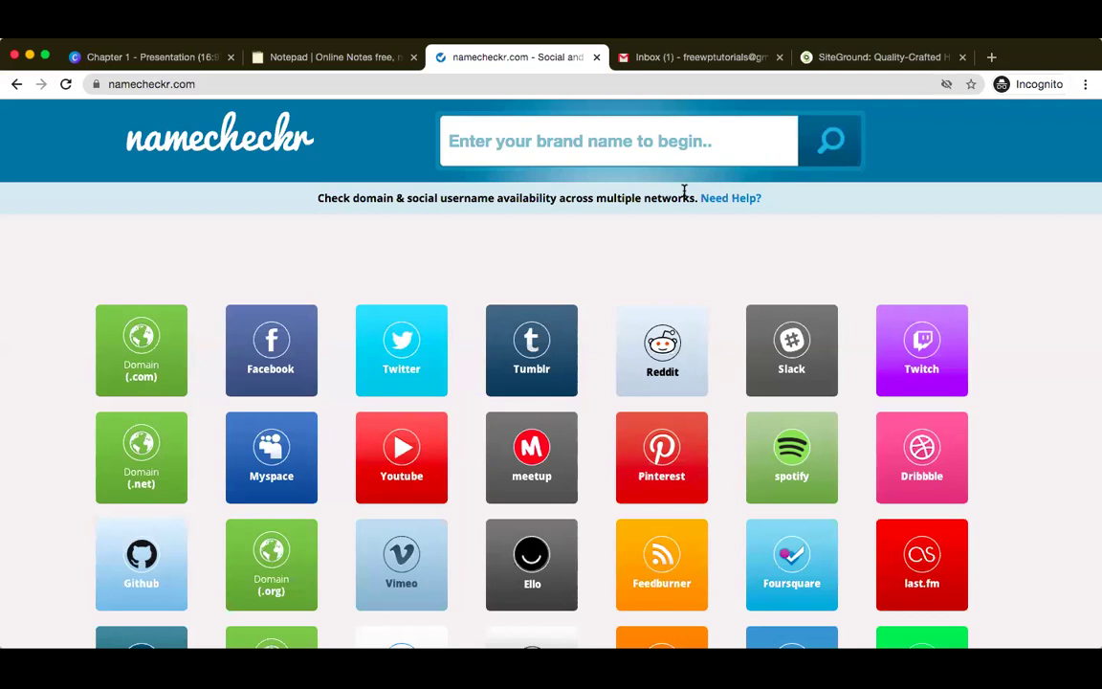
click(689, 148)
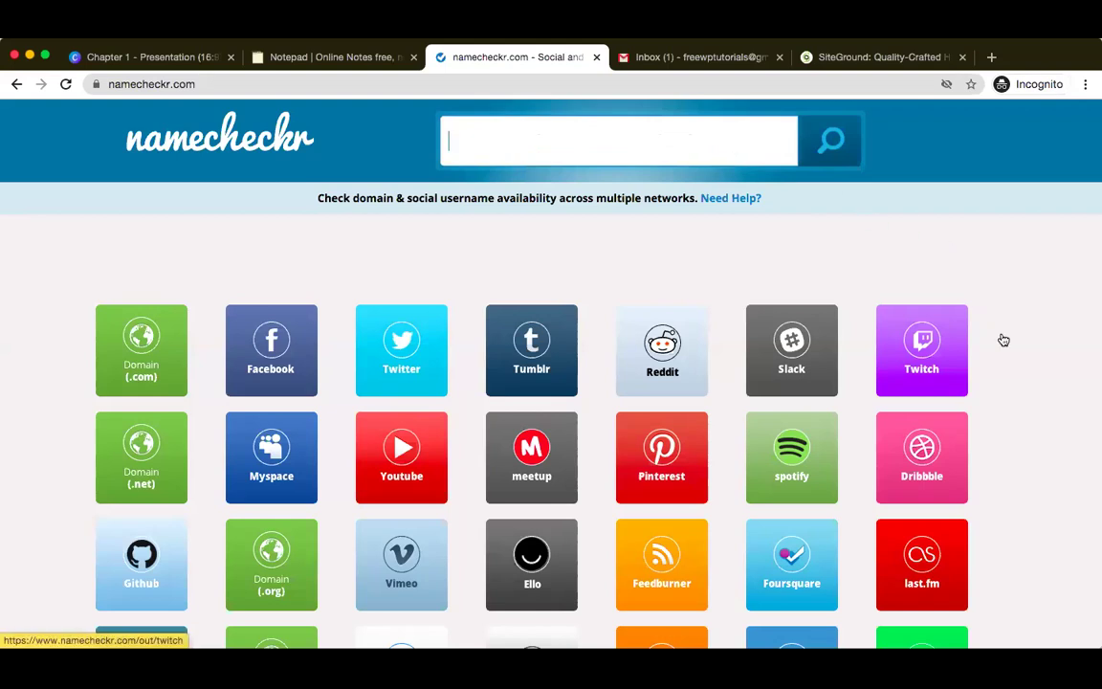
scroll(1001, 339, down, 1)
scroll(1001, 340, down, 4)
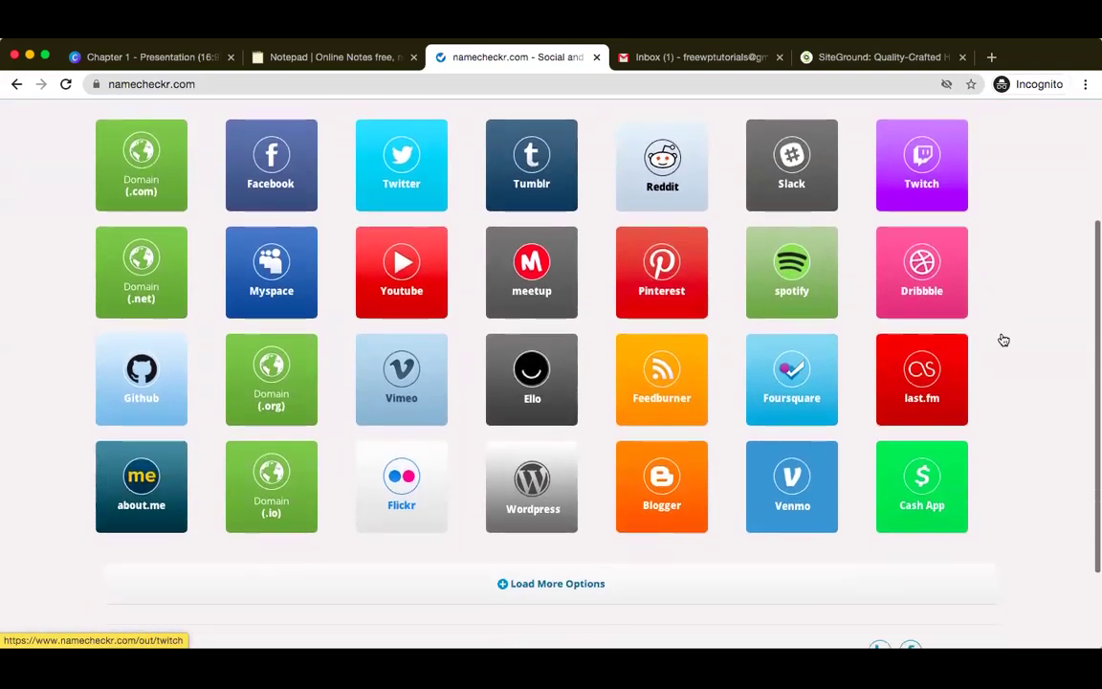
scroll(1004, 339, up, 2)
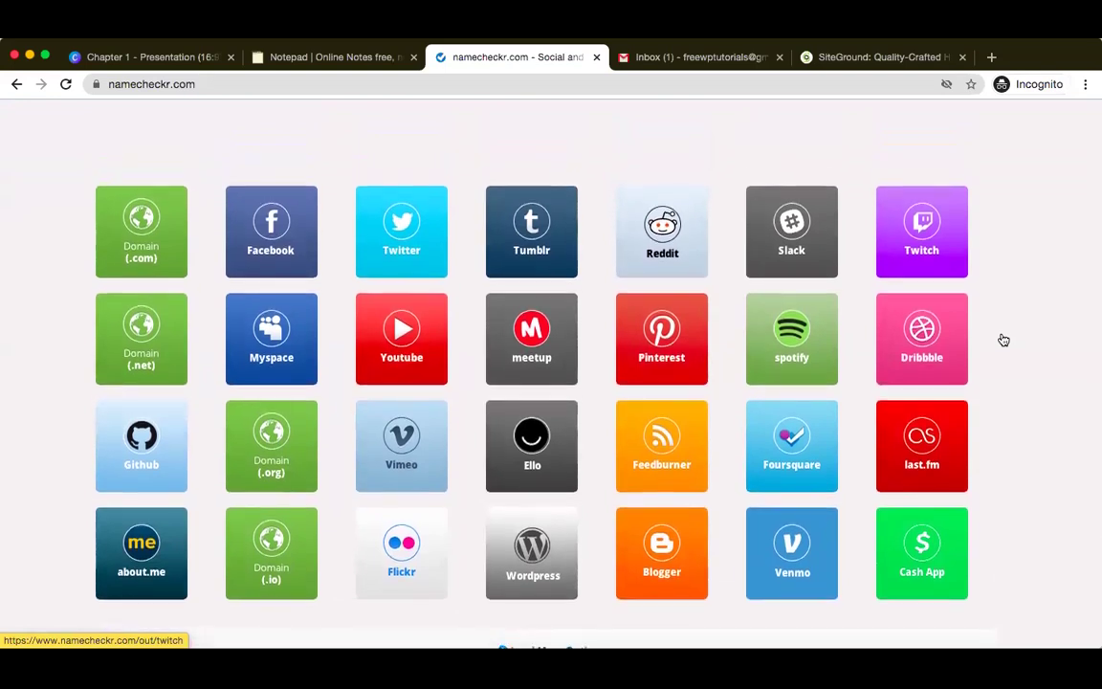
scroll(1003, 340, up, 2)
scroll(1004, 340, up, 2)
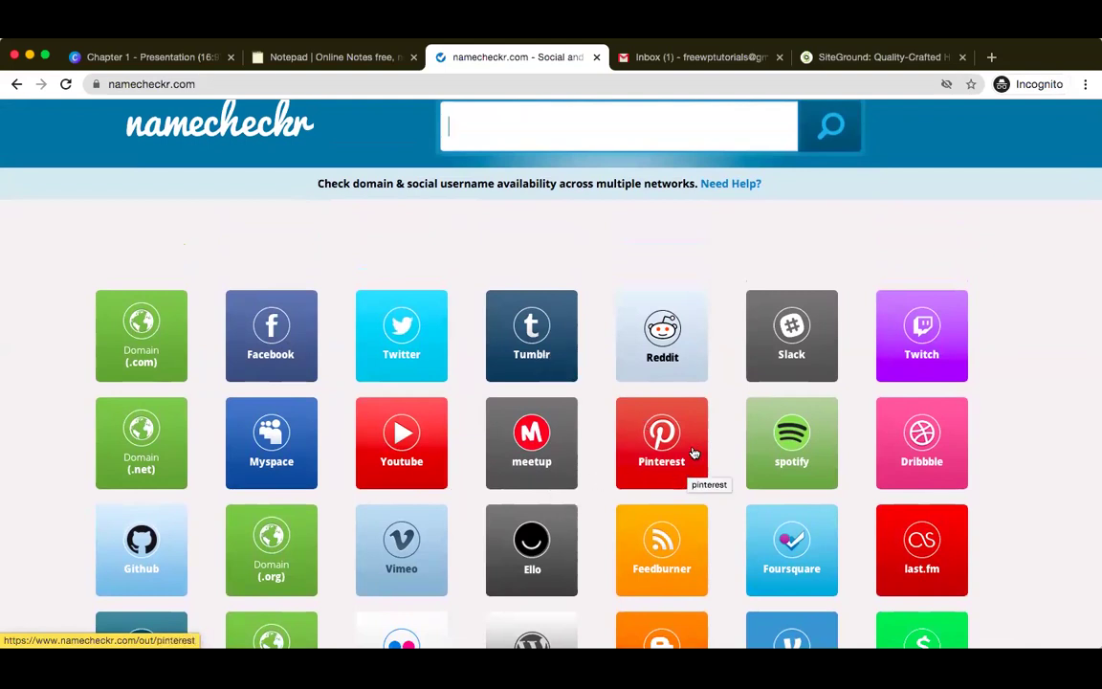
scroll(819, 542, down, 2)
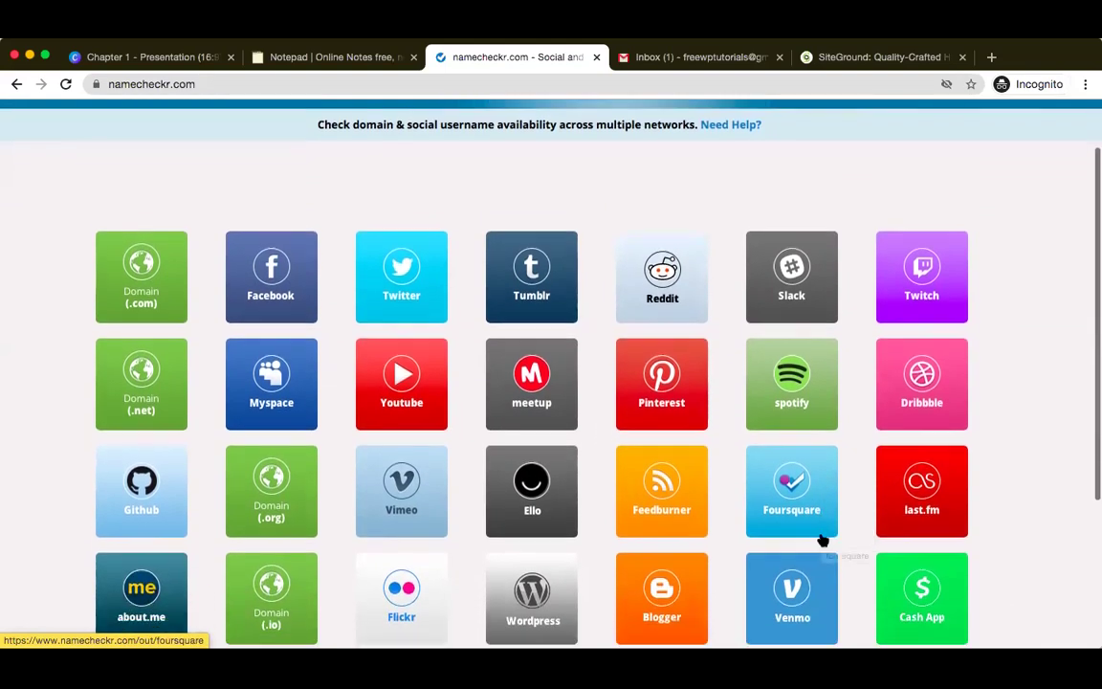
scroll(822, 541, up, 3)
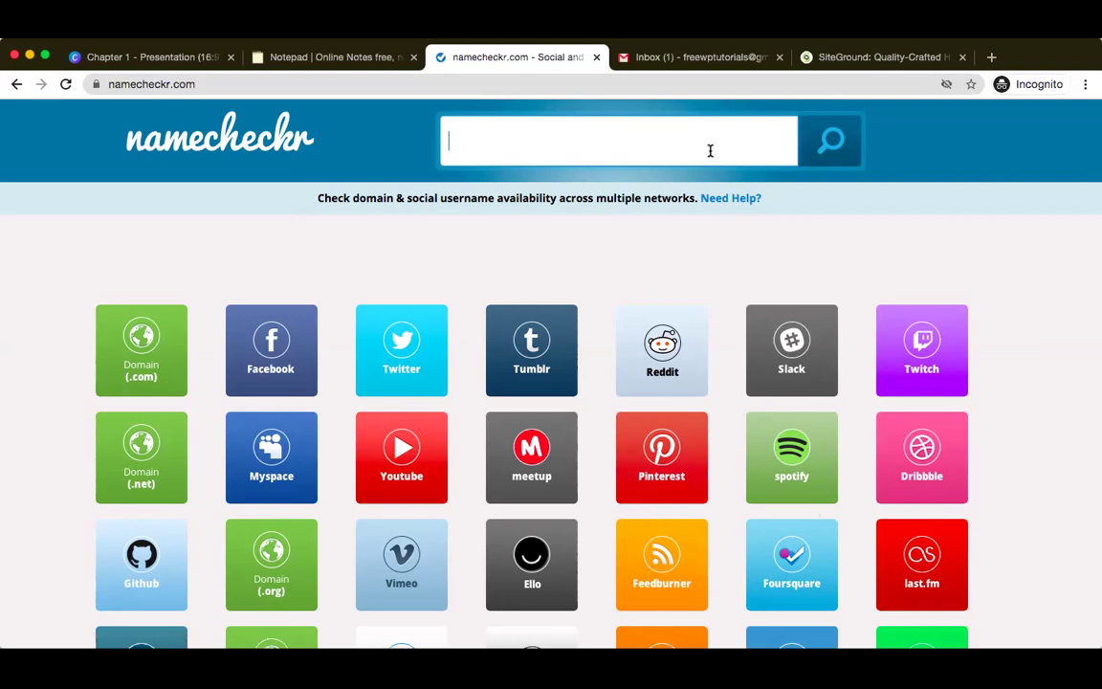
- Check 'freewptutorials' in namecheckr after pasting it and removing the trailing 'com'
text(freewptutorialscom)
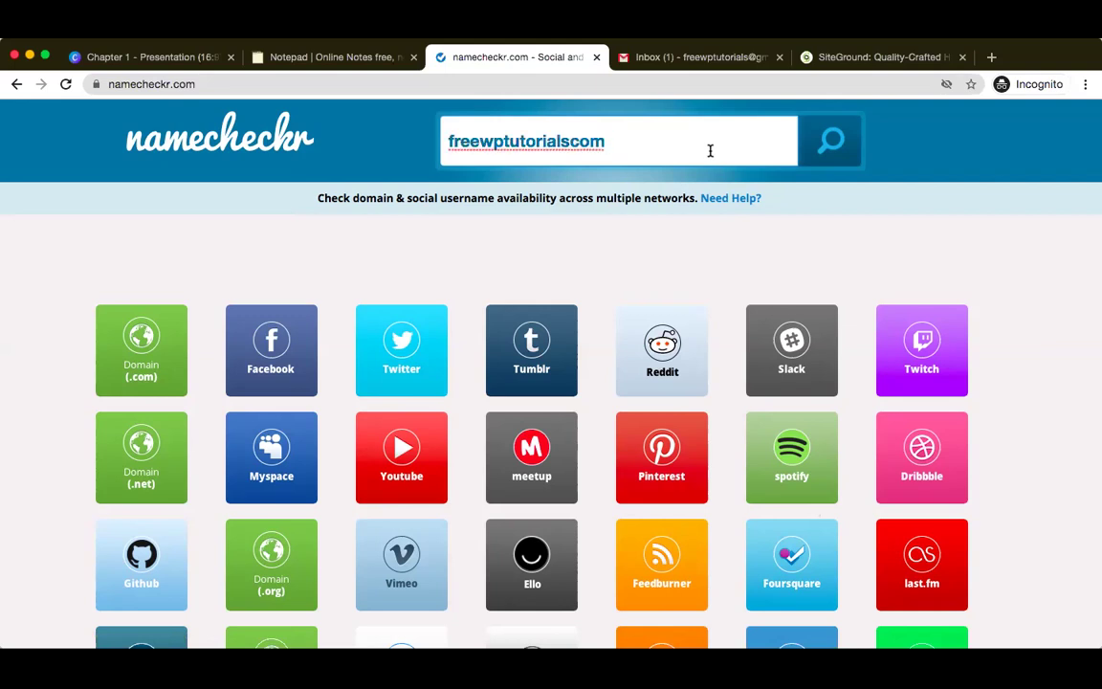
key(BackSpace)
key(BackSpace)
key(BackSpace)
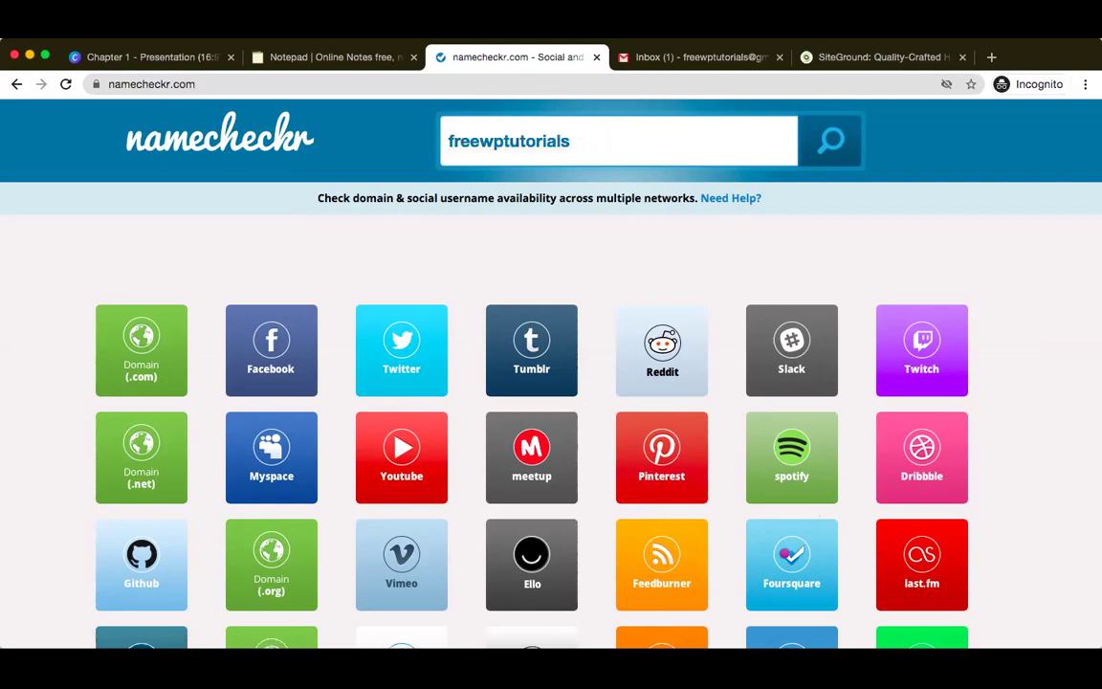
key(Left)
key(Left)
click(838, 141)
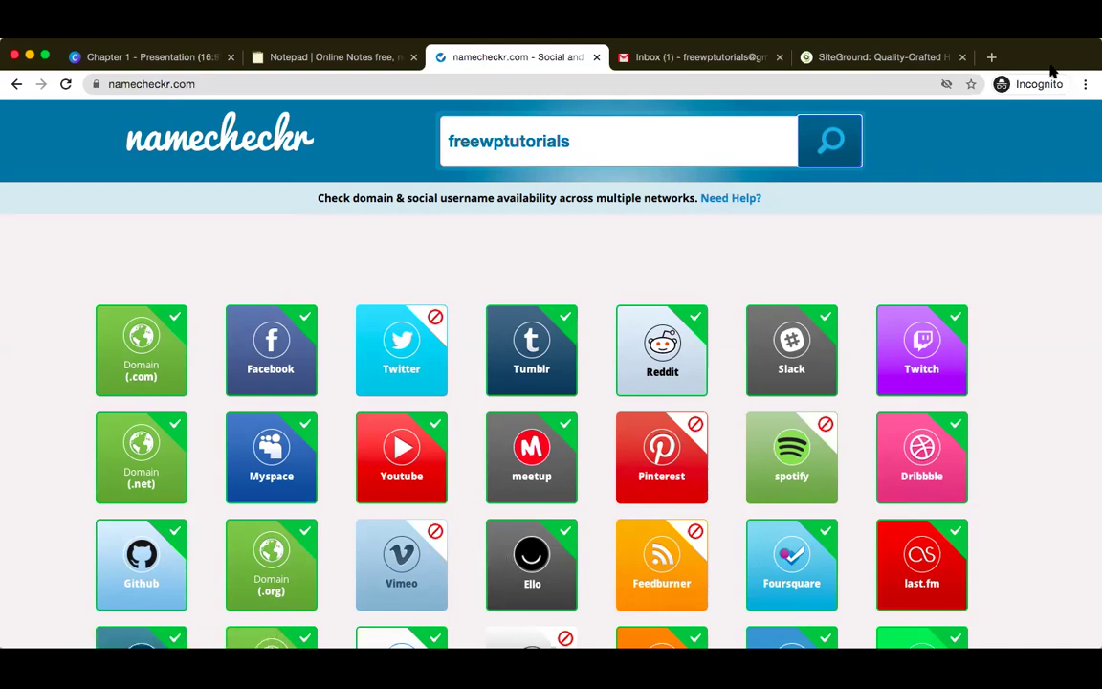
- Select 'freewptutorials' in the search box and move to the SiteGround hosting tab
click(679, 155)
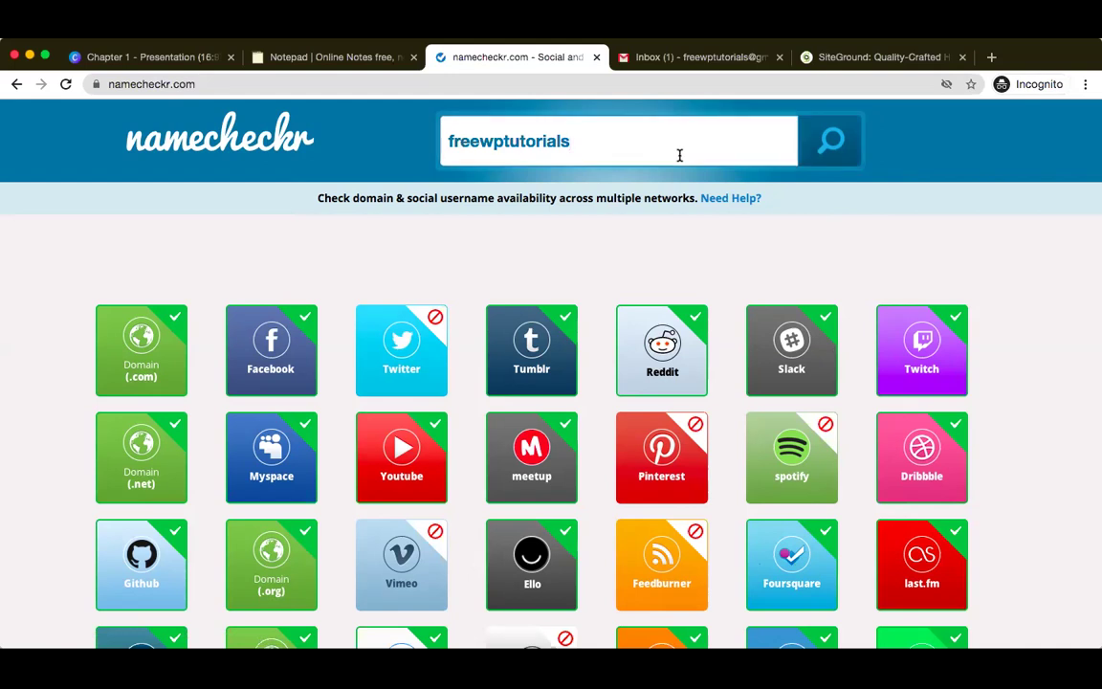
double_click(679, 155)
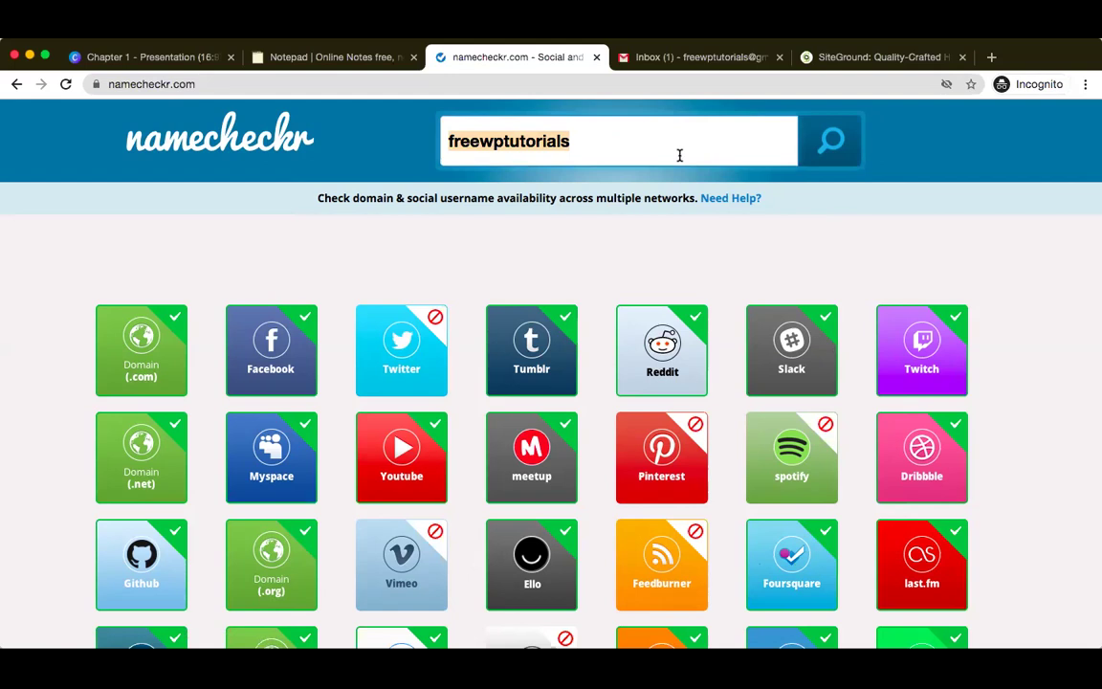
click(878, 59)
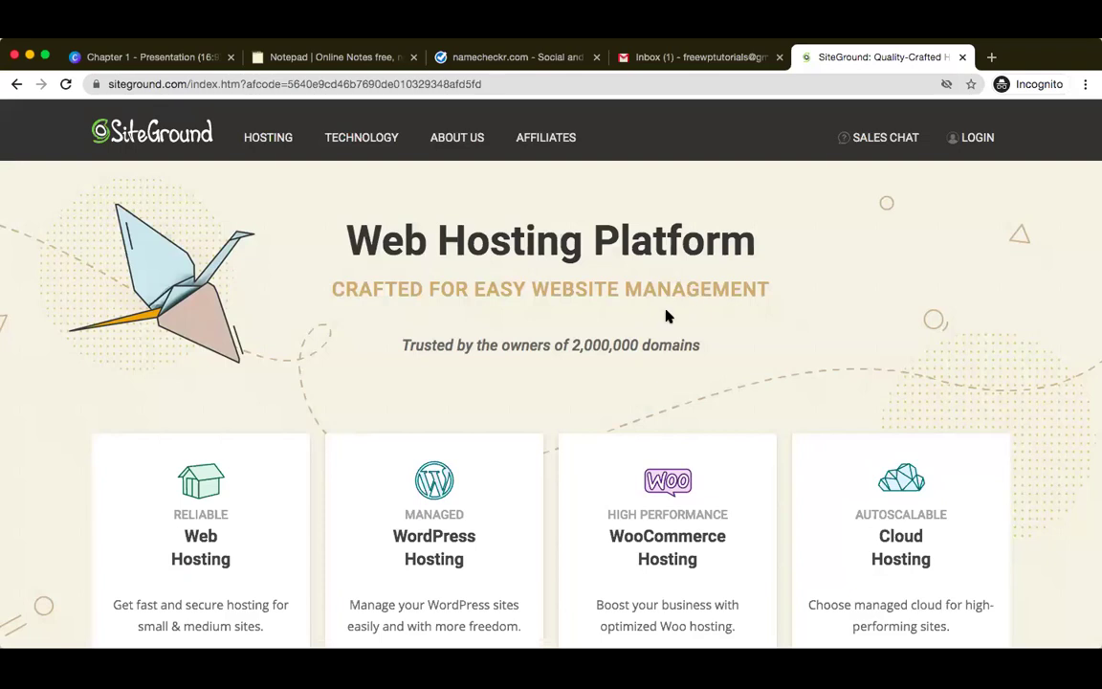
- Browse down the SiteGround homepage, then open a new blank browser tab
scroll(666, 316, down, 1)
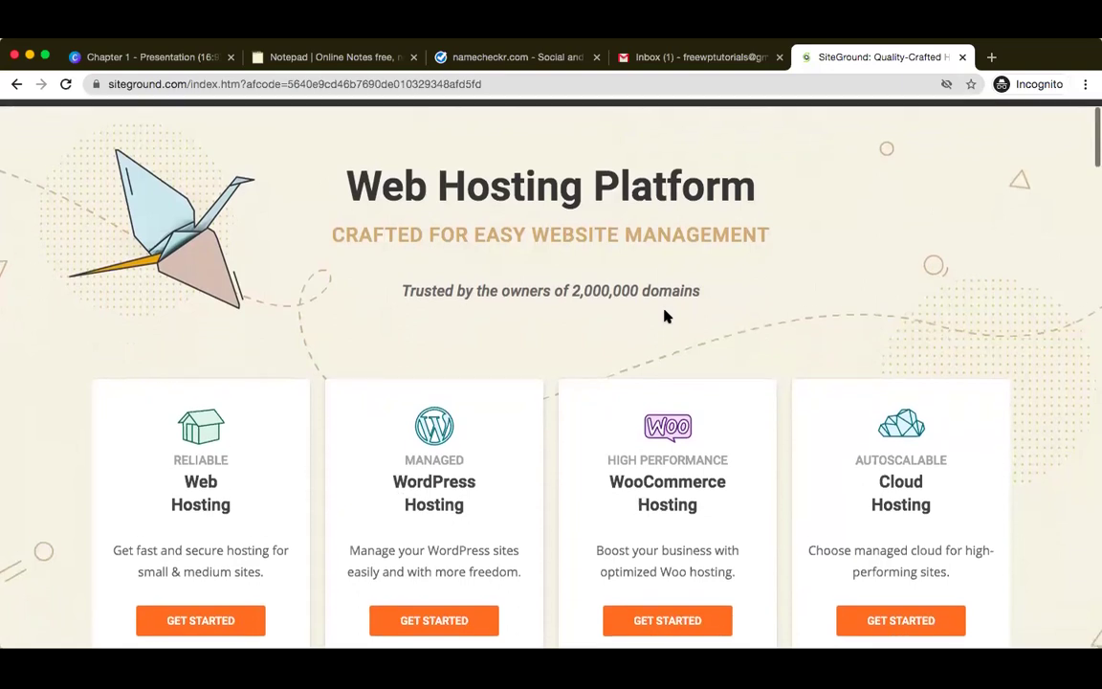
scroll(667, 315, down, 3)
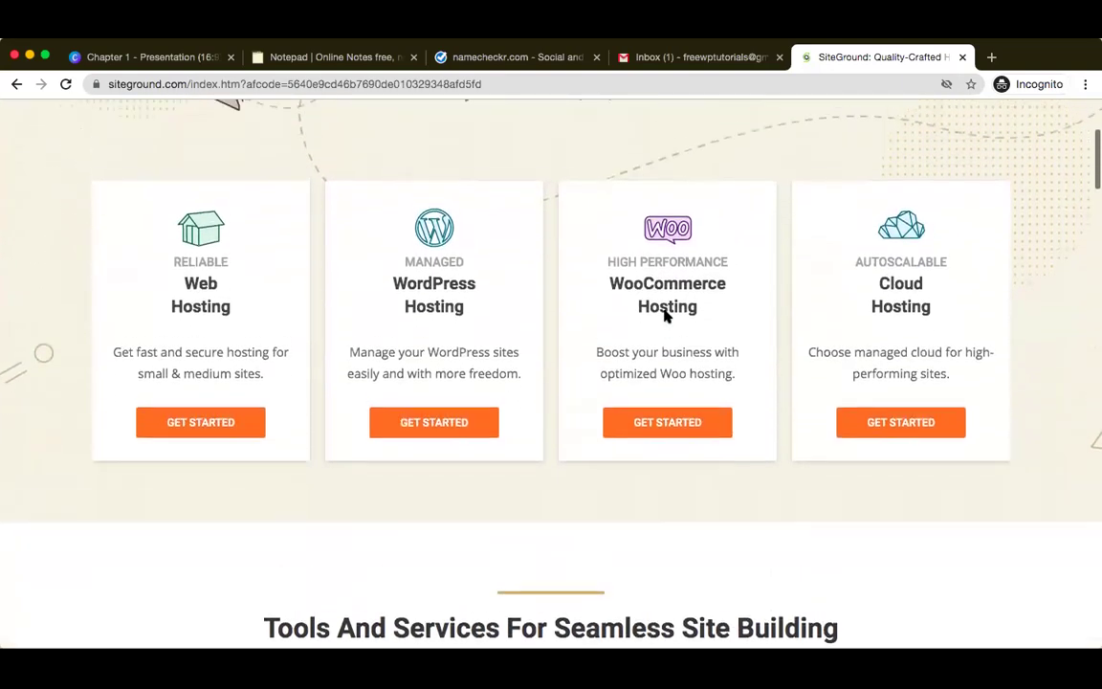
scroll(667, 315, up, 1)
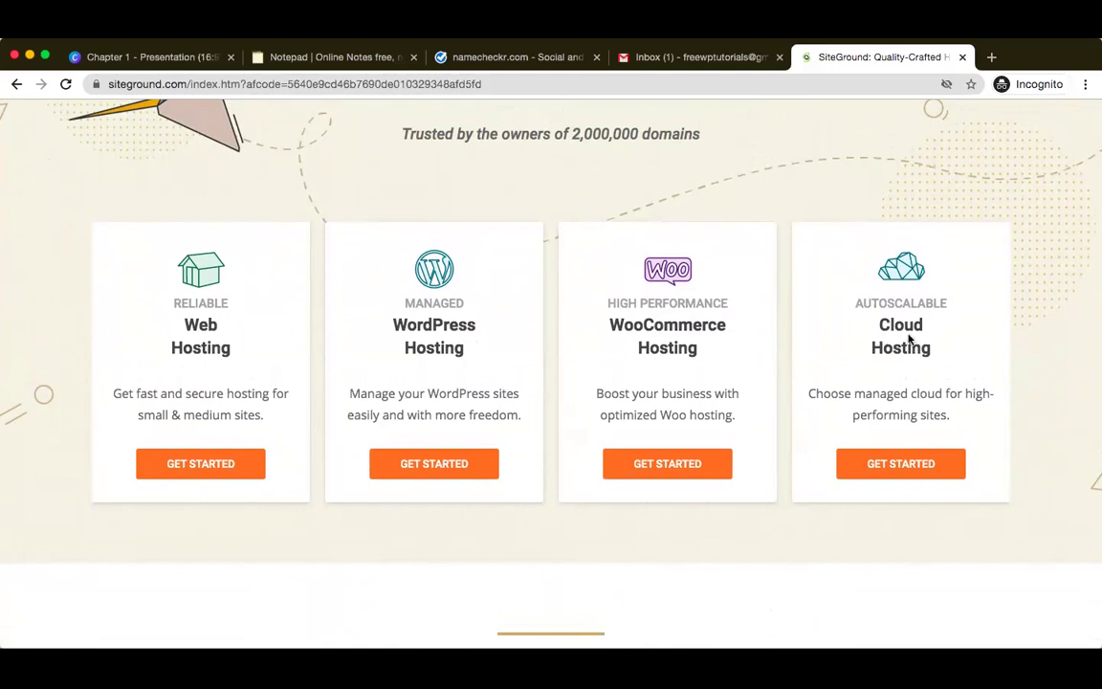
scroll(961, 377, down, 1)
scroll(962, 377, down, 5)
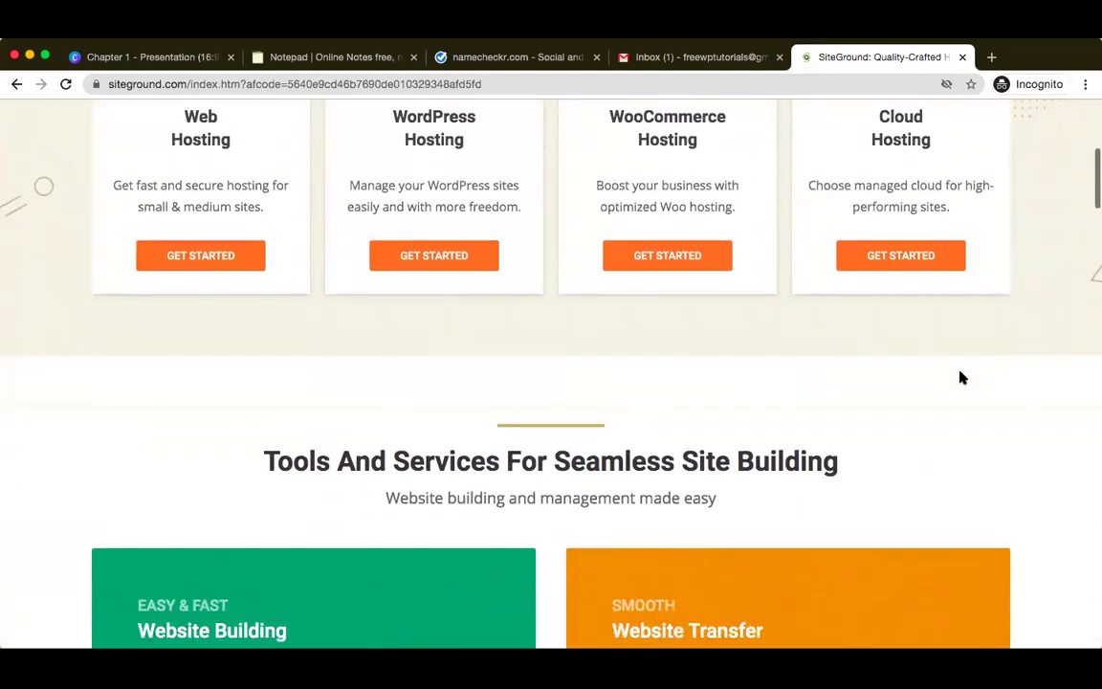
scroll(961, 377, down, 6)
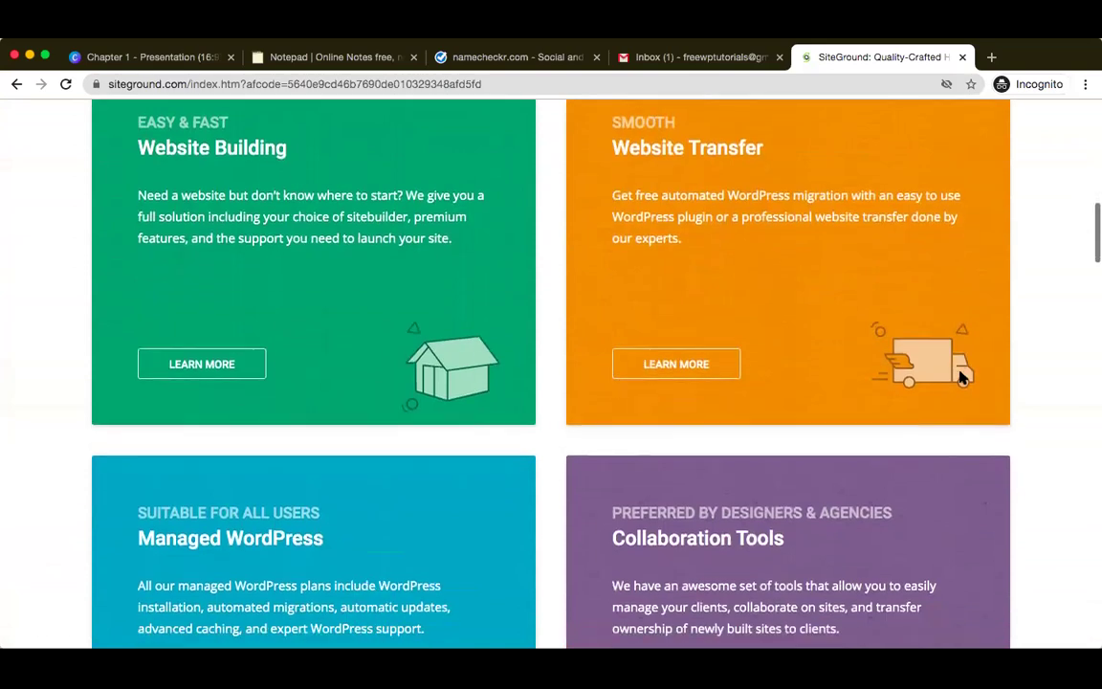
scroll(962, 376, down, 4)
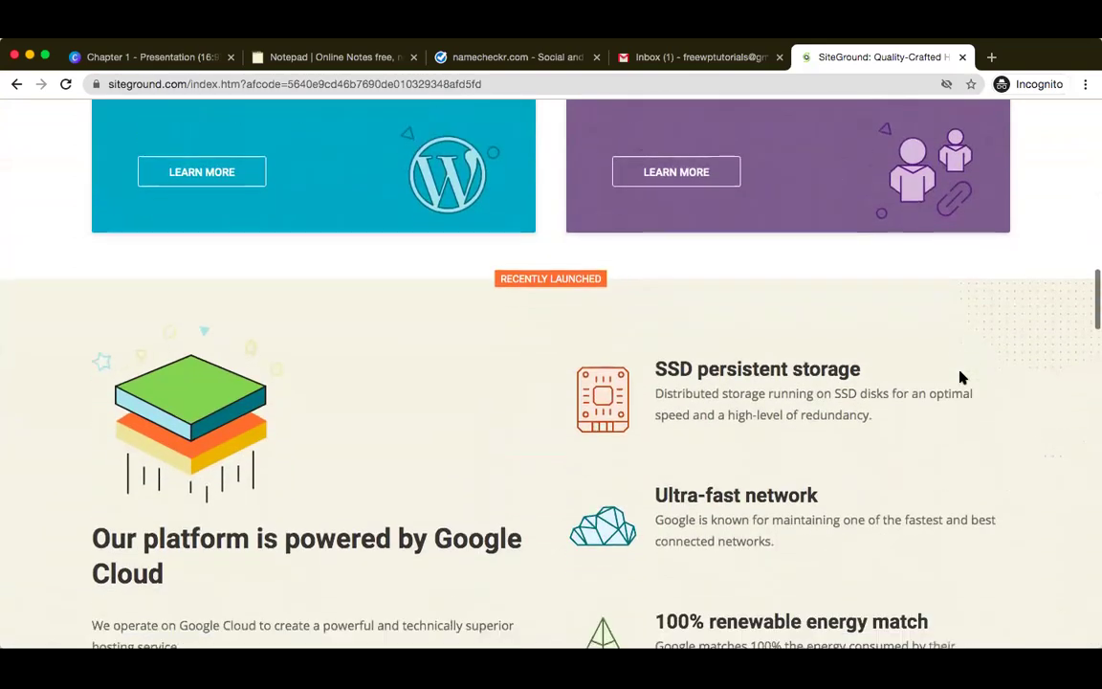
scroll(961, 377, down, 1)
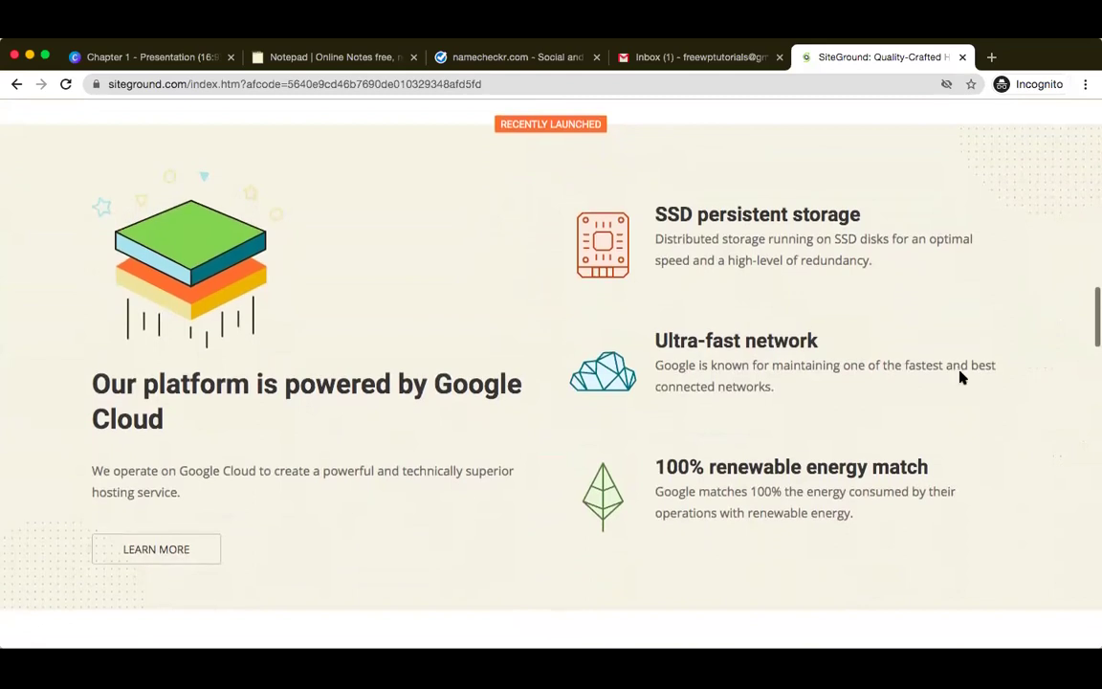
scroll(959, 372, down, 4)
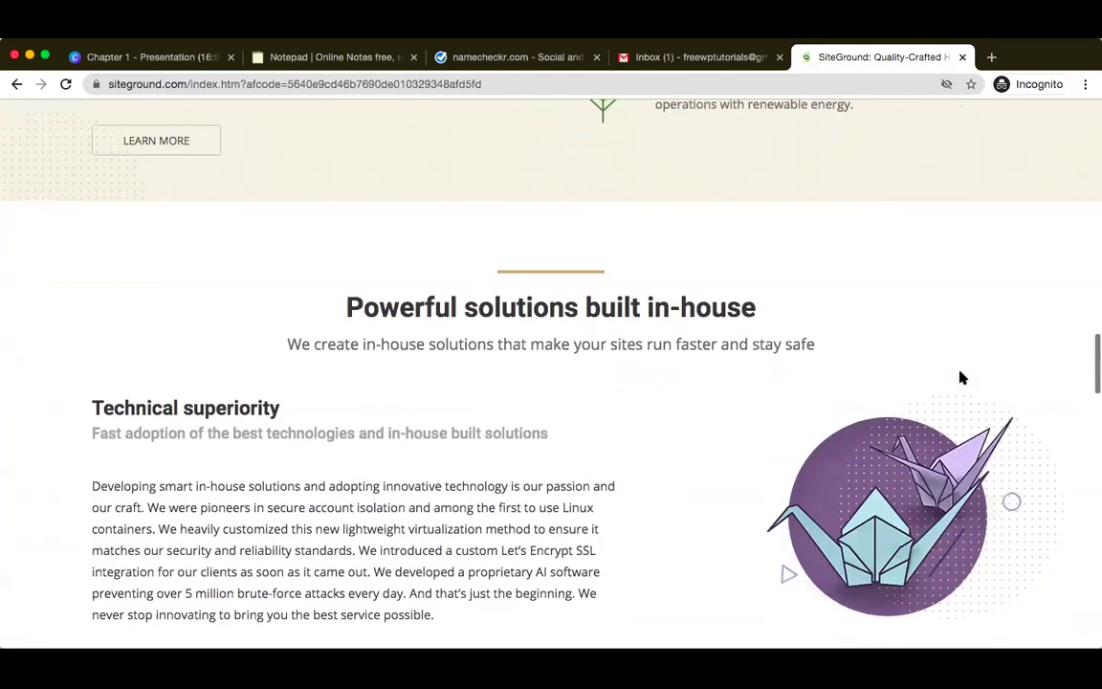
scroll(961, 377, up, 5)
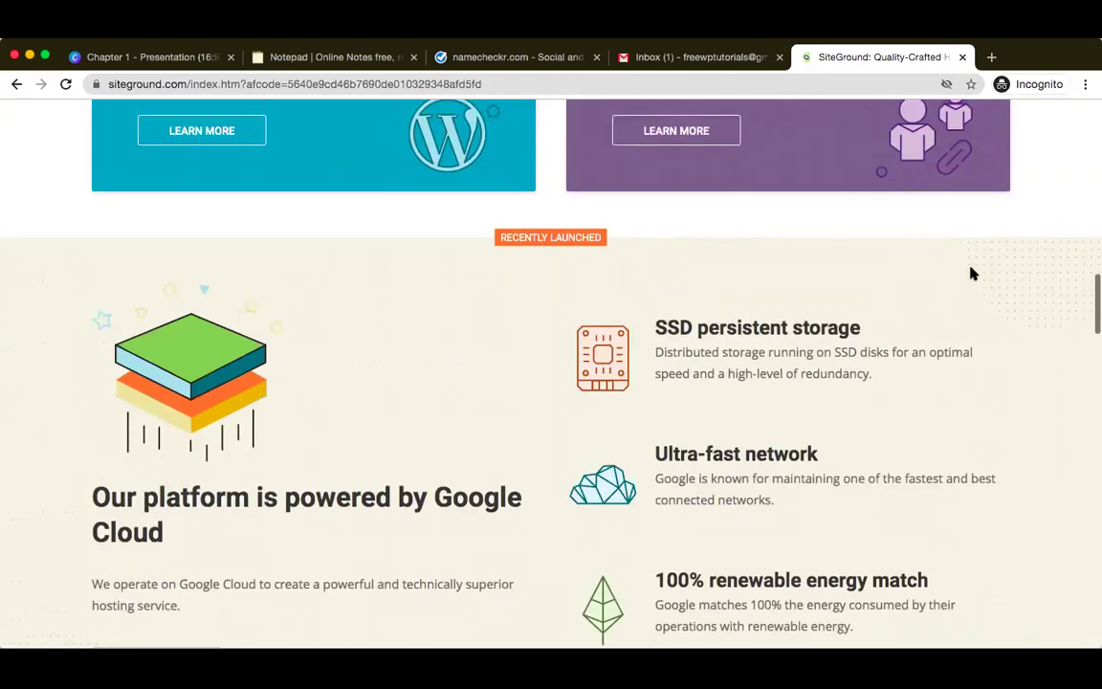
scroll(972, 272, down, 7)
scroll(971, 272, up, 1)
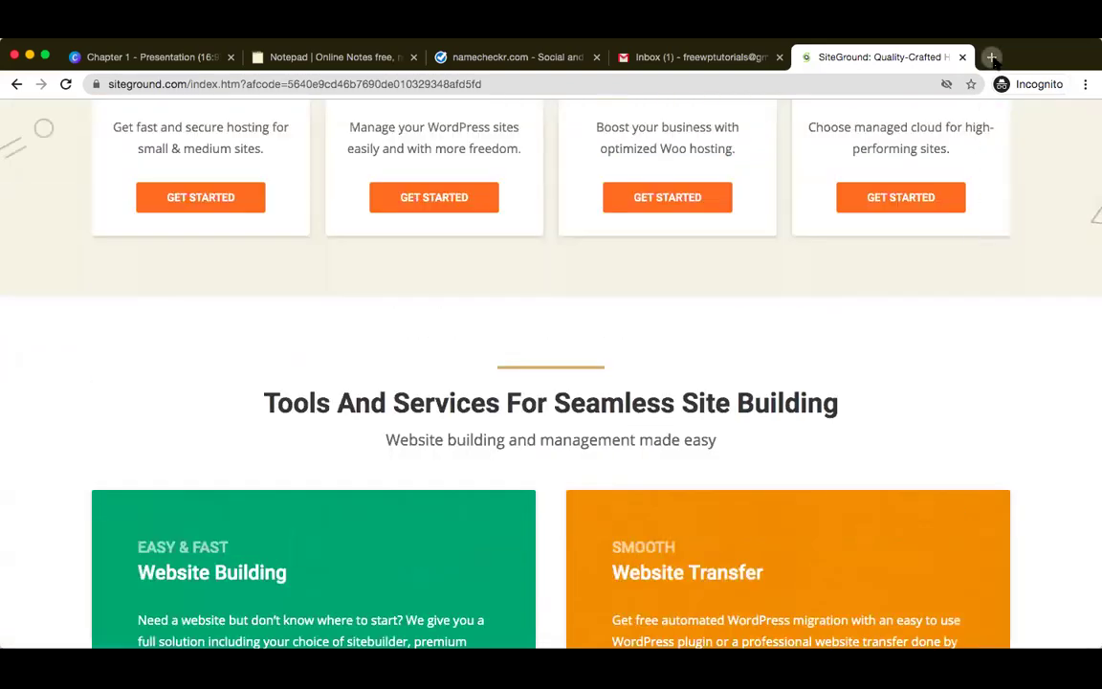
click(992, 58)
- Visit wordpress.org's Hosting recommendations and highlight CDN in SiteGround's description
text(wordpress.org)
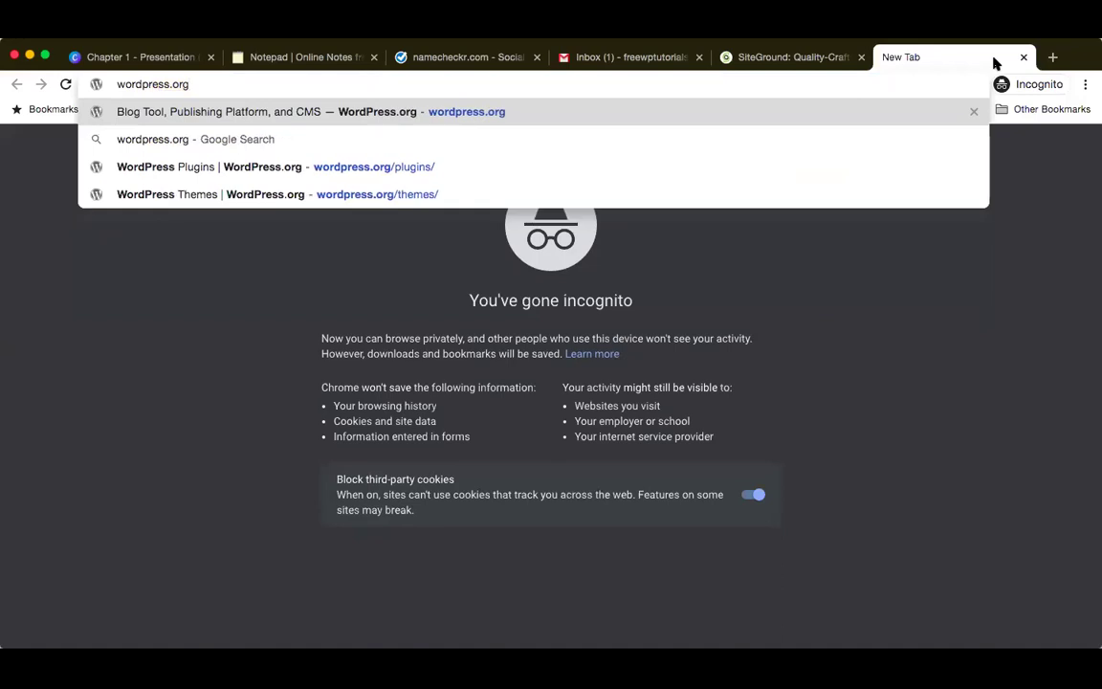
key(Return)
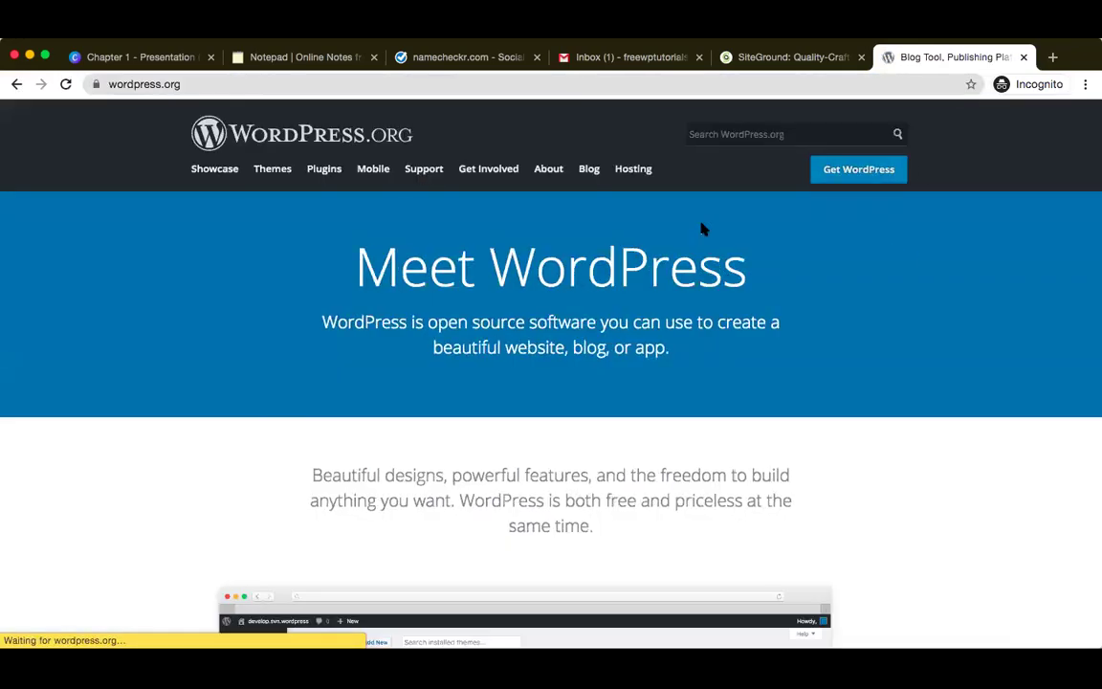
click(634, 170)
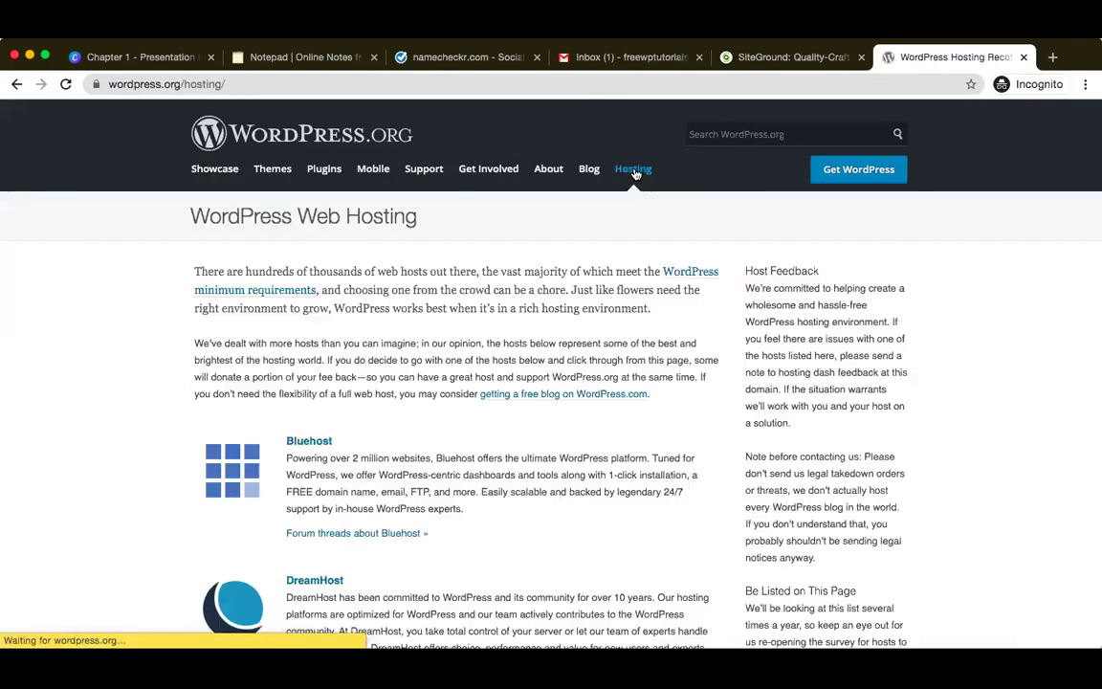
scroll(583, 377, down, 5)
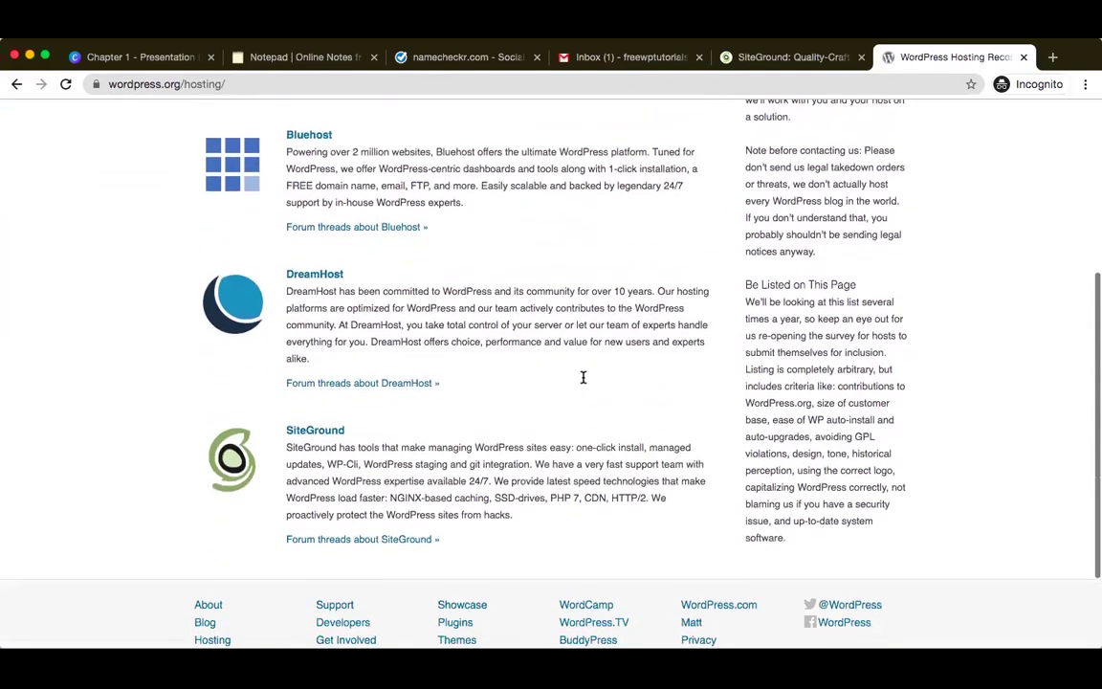
scroll(582, 377, up, 2)
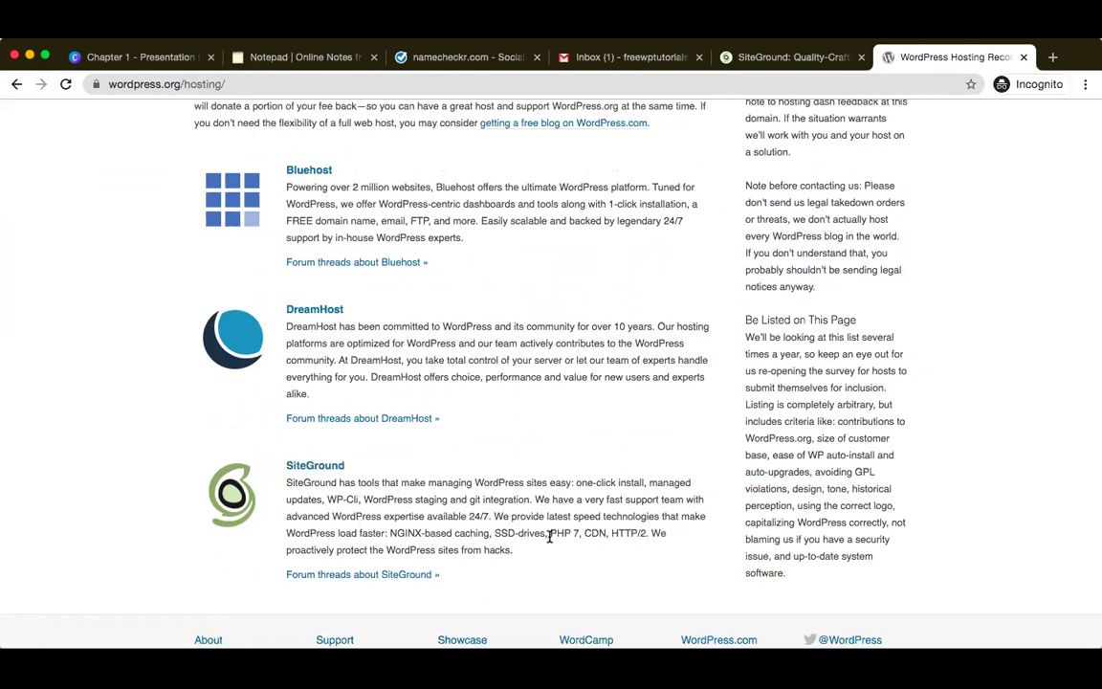
drag(584, 533, 610, 532)
- Return to the SiteGround tab and scroll through its hosting plans
click(797, 59)
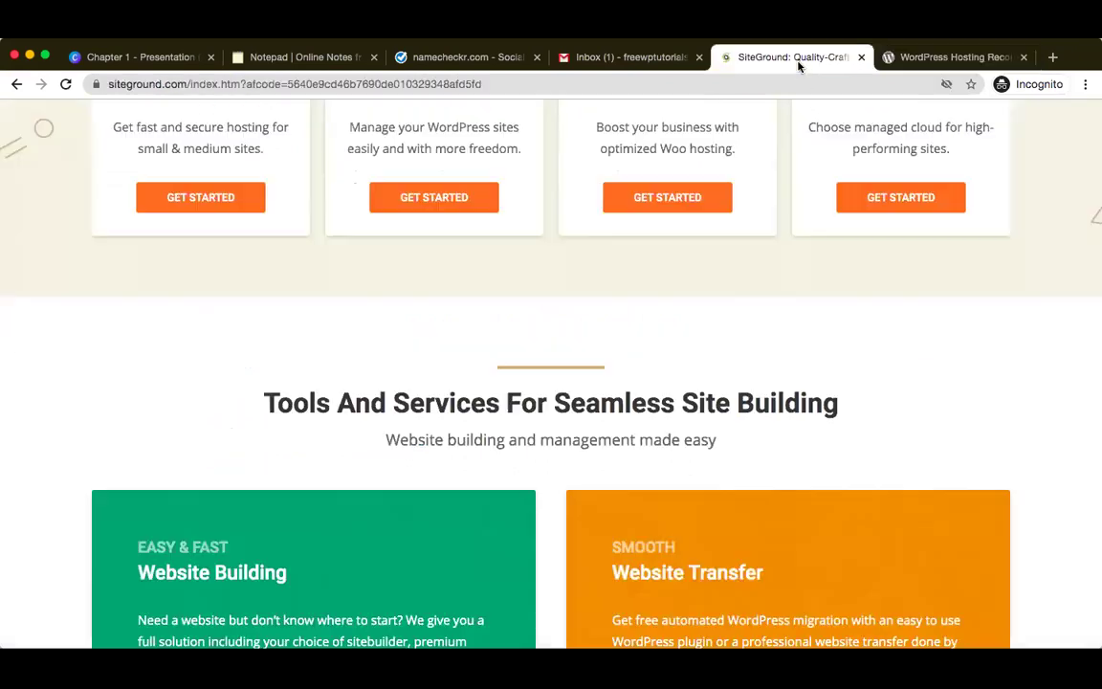
scroll(553, 349, up, 10)
scroll(552, 346, down, 3)
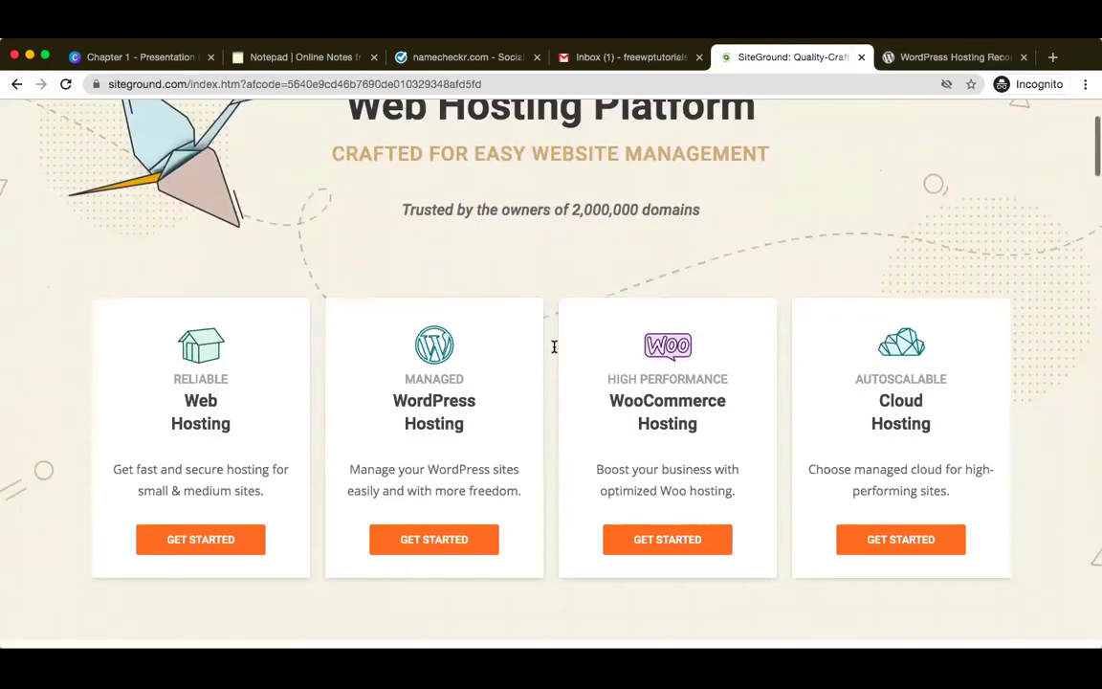
scroll(553, 347, down, 1)
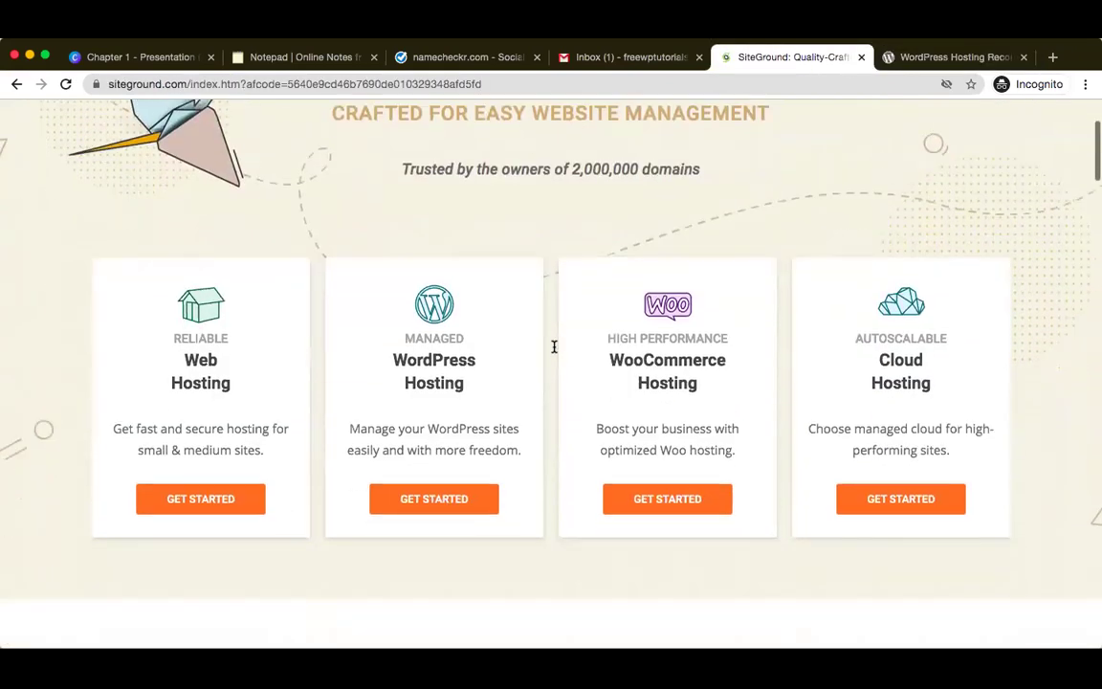
- Scroll the Managed WordPress Hosting page to the $6.99, $9.99 and $14.99 plans
click(431, 502)
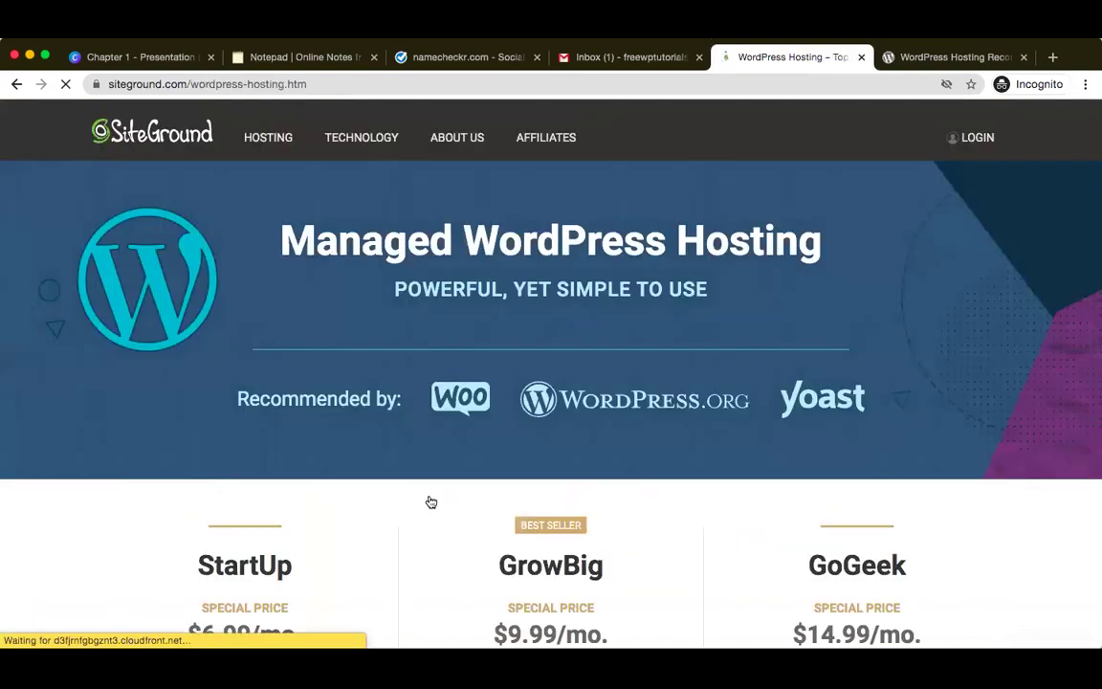
scroll(429, 499, down, 3)
scroll(428, 499, down, 5)
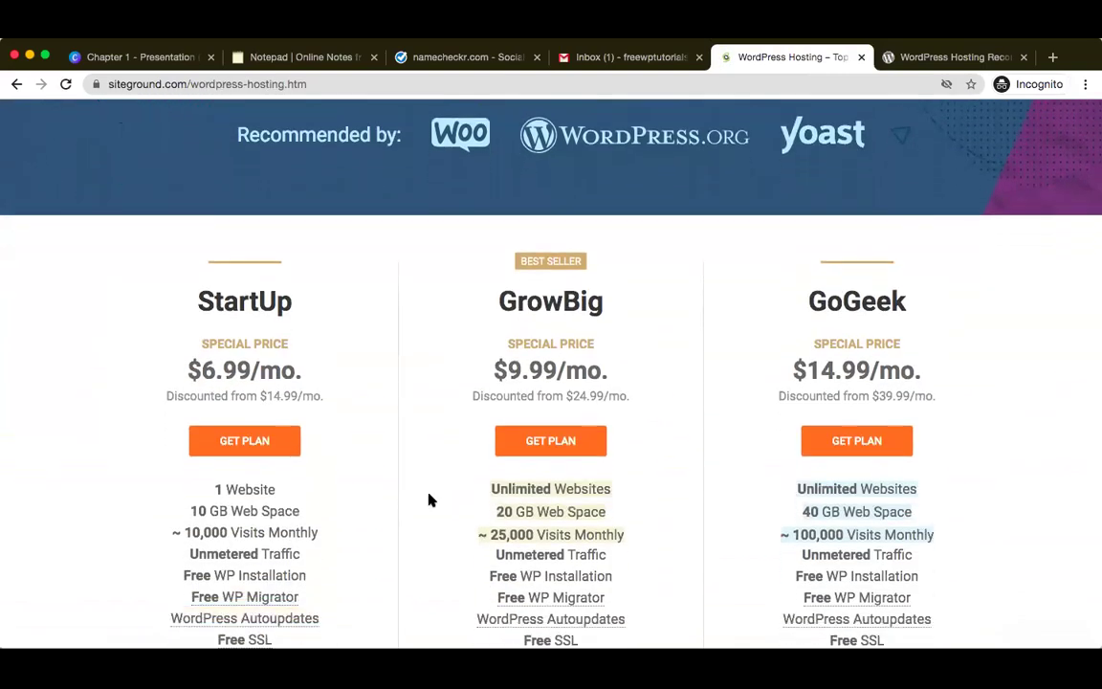
scroll(428, 499, down, 1)
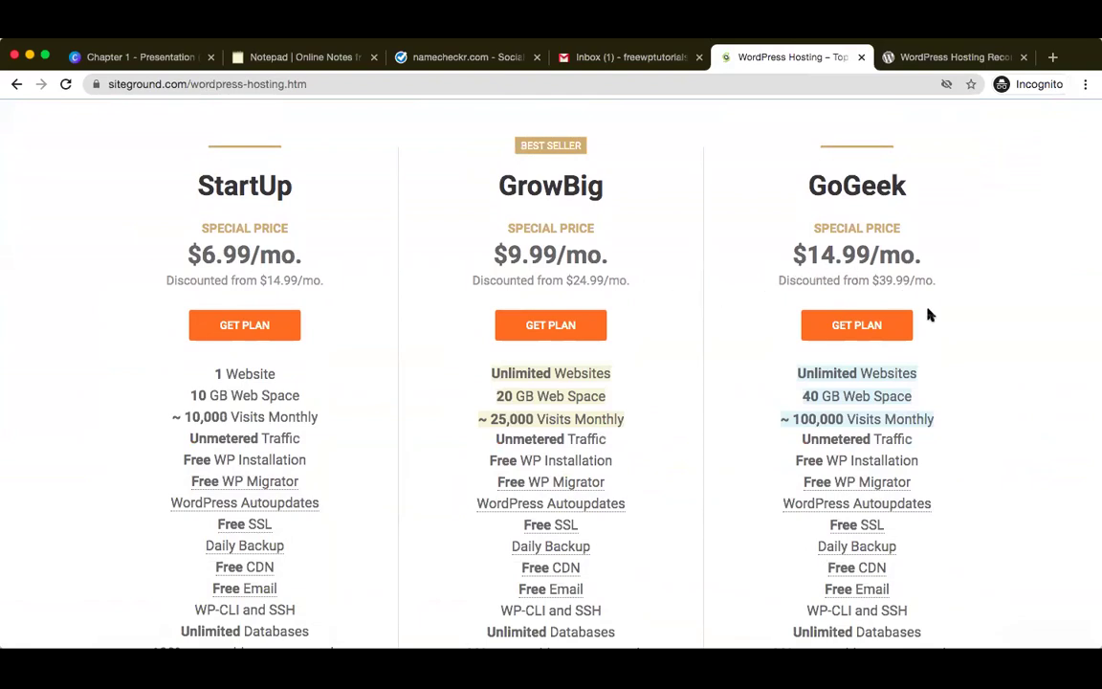
scroll(944, 413, down, 1)
scroll(945, 413, down, 3)
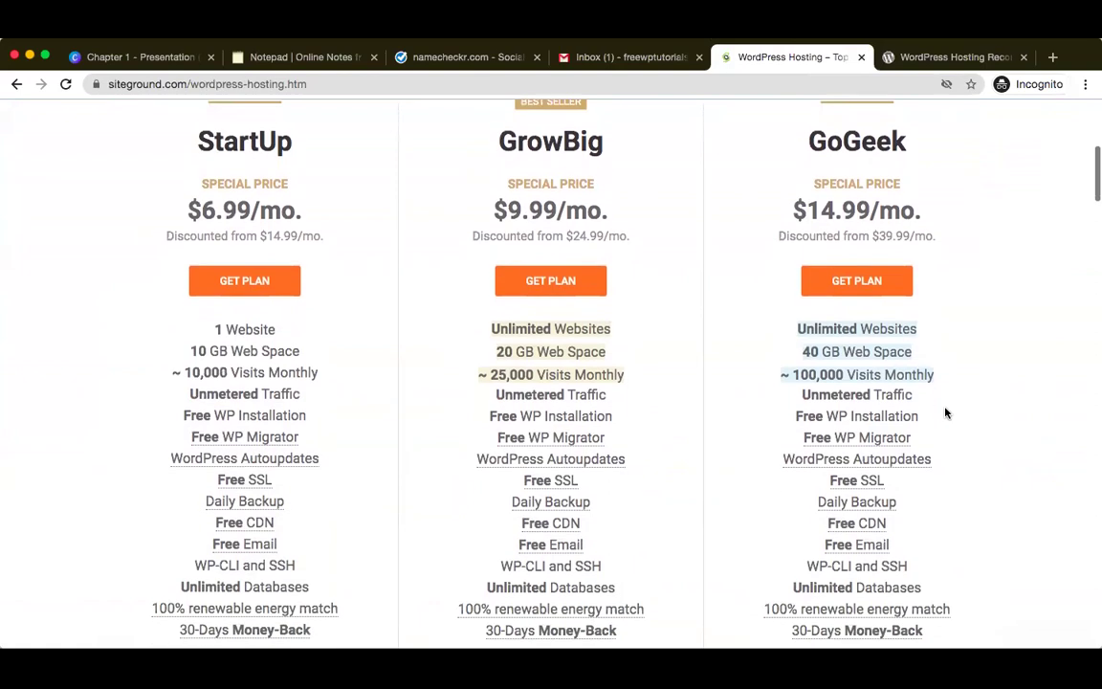
scroll(944, 413, down, 1)
scroll(945, 413, down, 4)
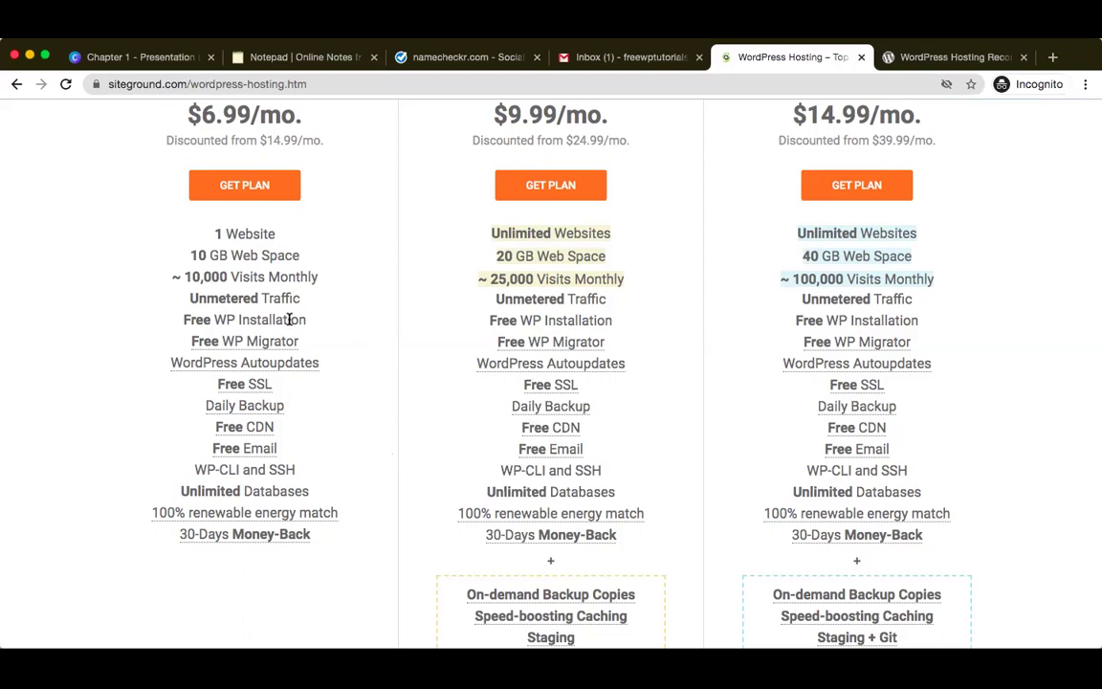
mouse_move(240, 343)
mouse_move(256, 430)
scroll(337, 496, down, 1)
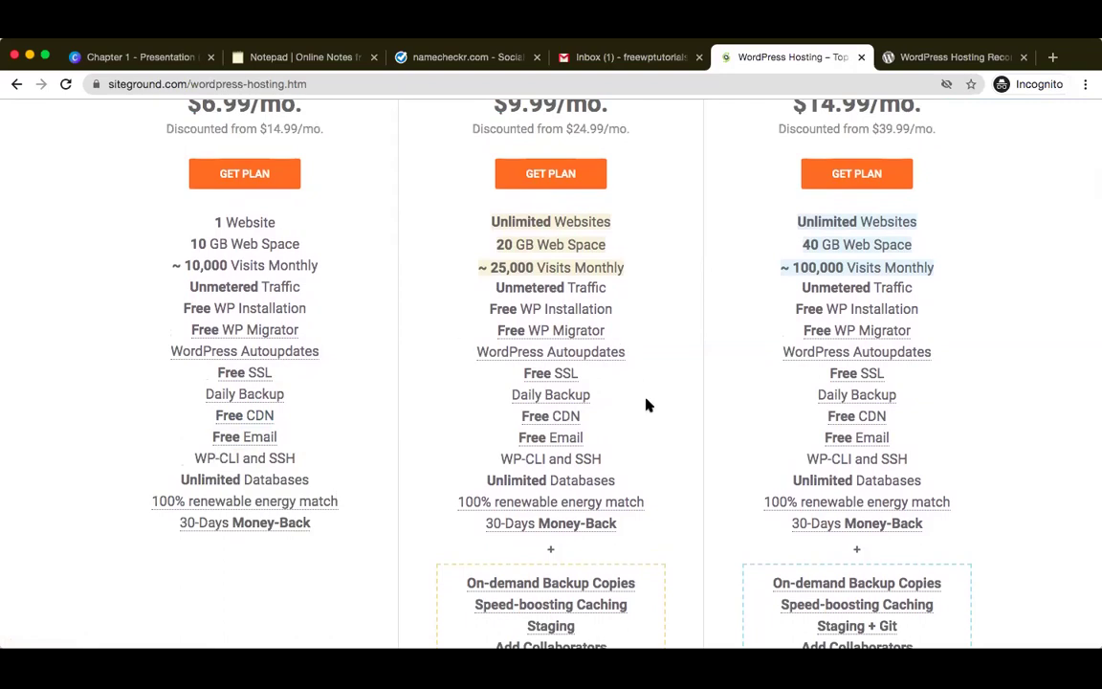
scroll(657, 426, down, 1)
scroll(657, 425, up, 2)
scroll(658, 426, down, 3)
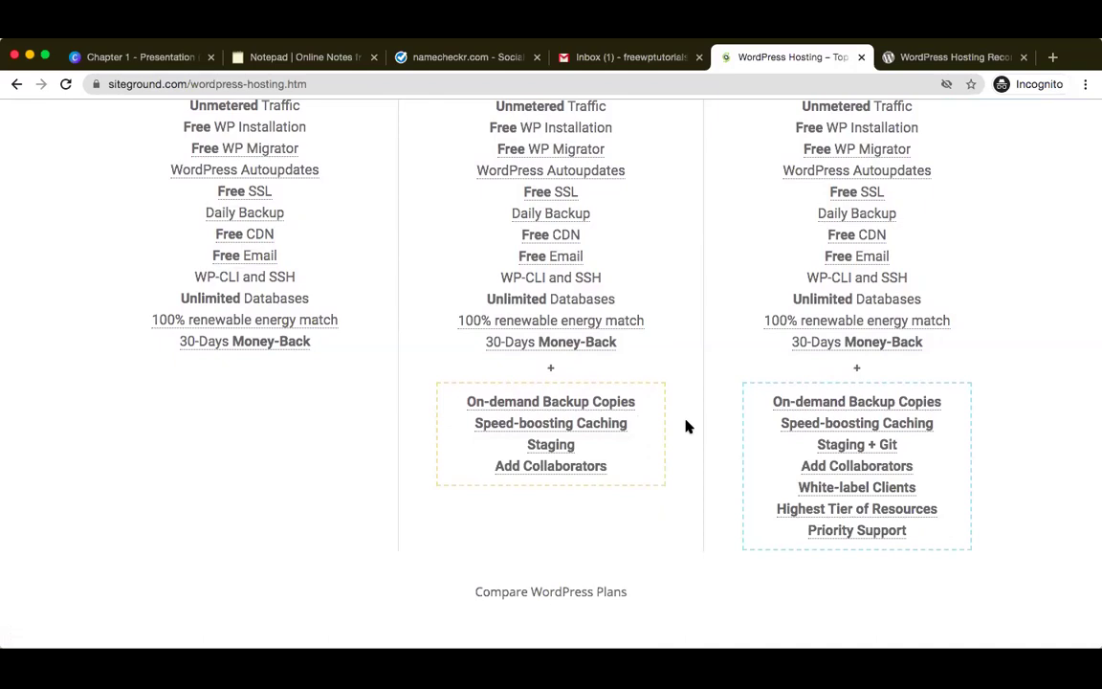
scroll(685, 425, up, 4)
scroll(685, 426, up, 1)
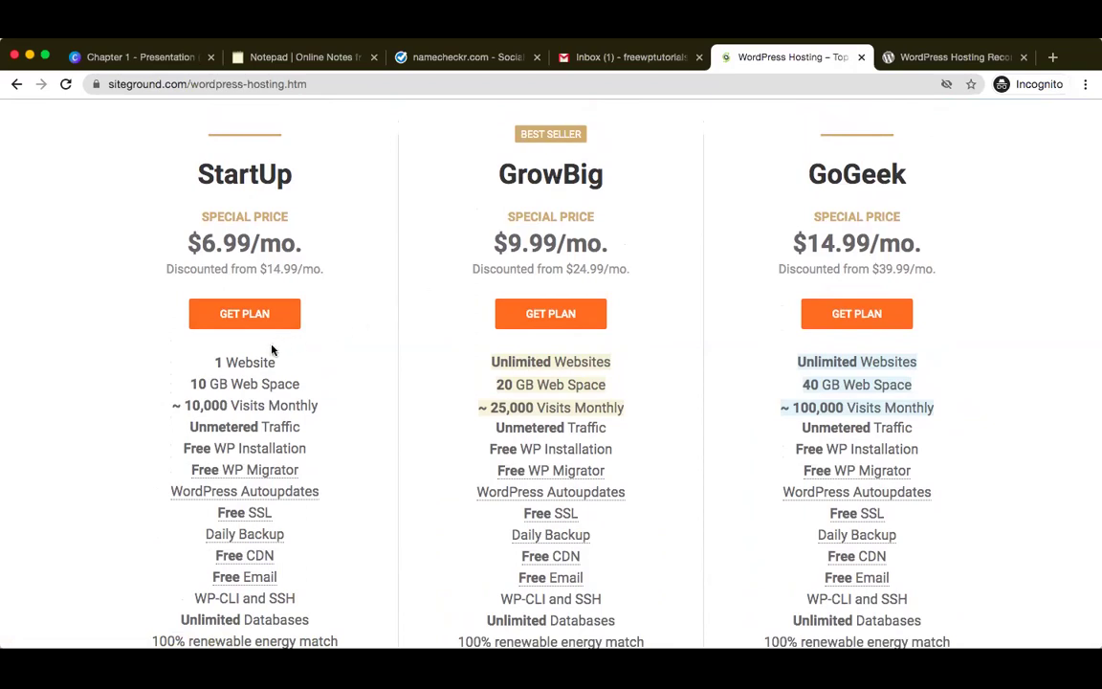
- Highlight StartUp's 1 Website, GrowBig's Unlimited Websites and GoGeek's top features to compare plans
drag(205, 362, 277, 365)
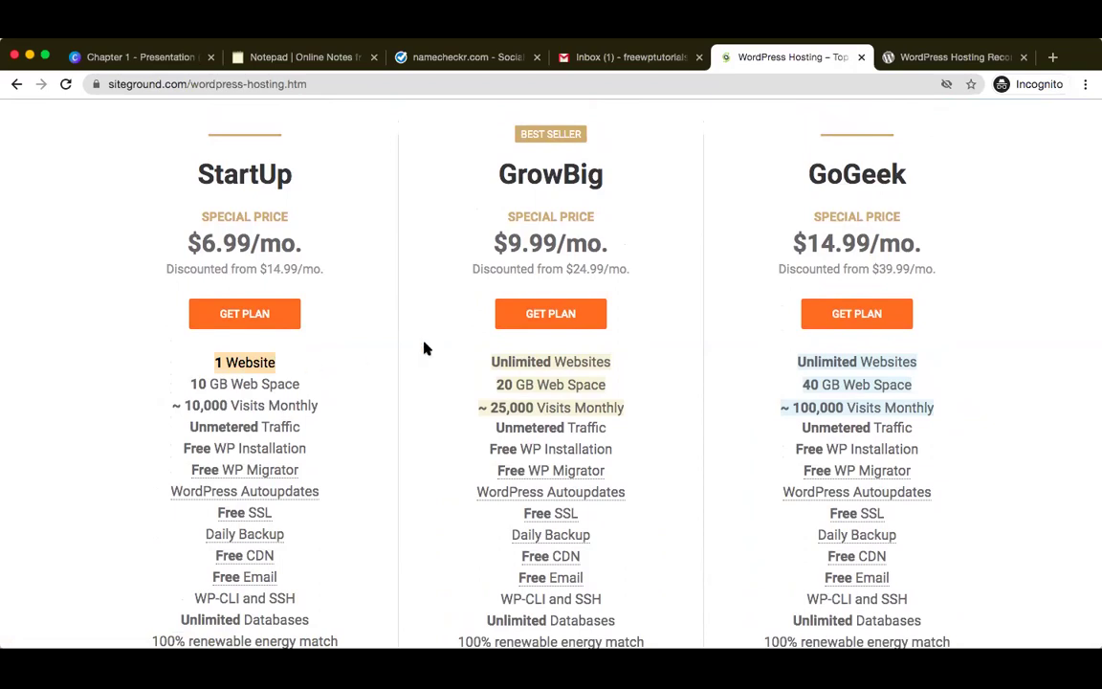
drag(489, 361, 612, 361)
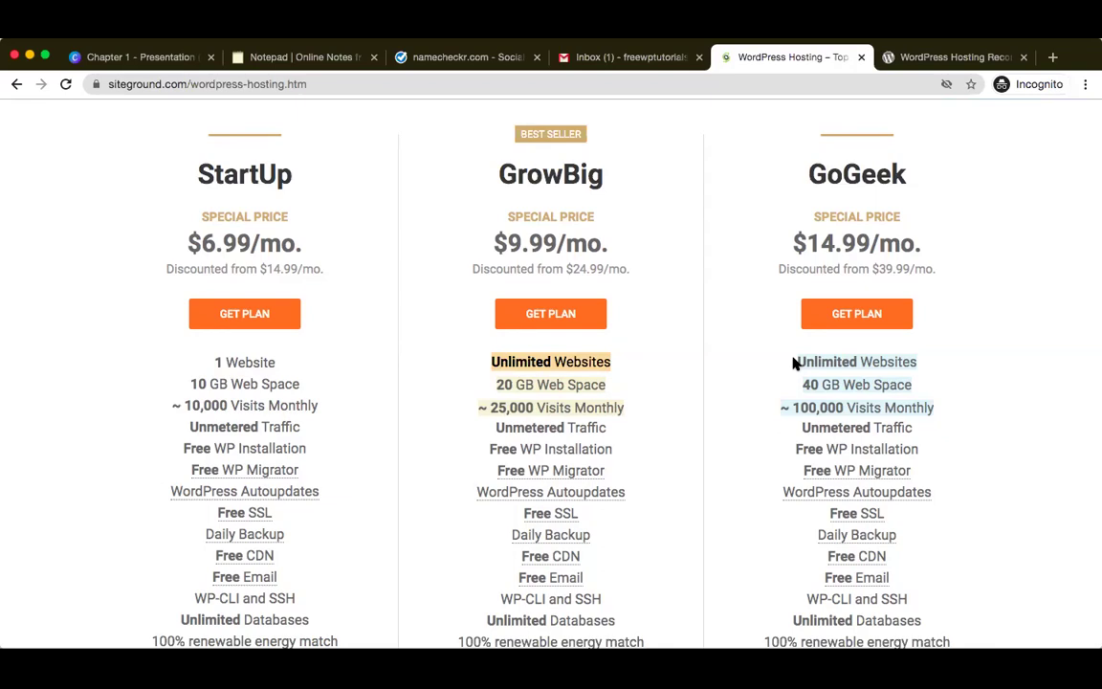
drag(793, 363, 932, 408)
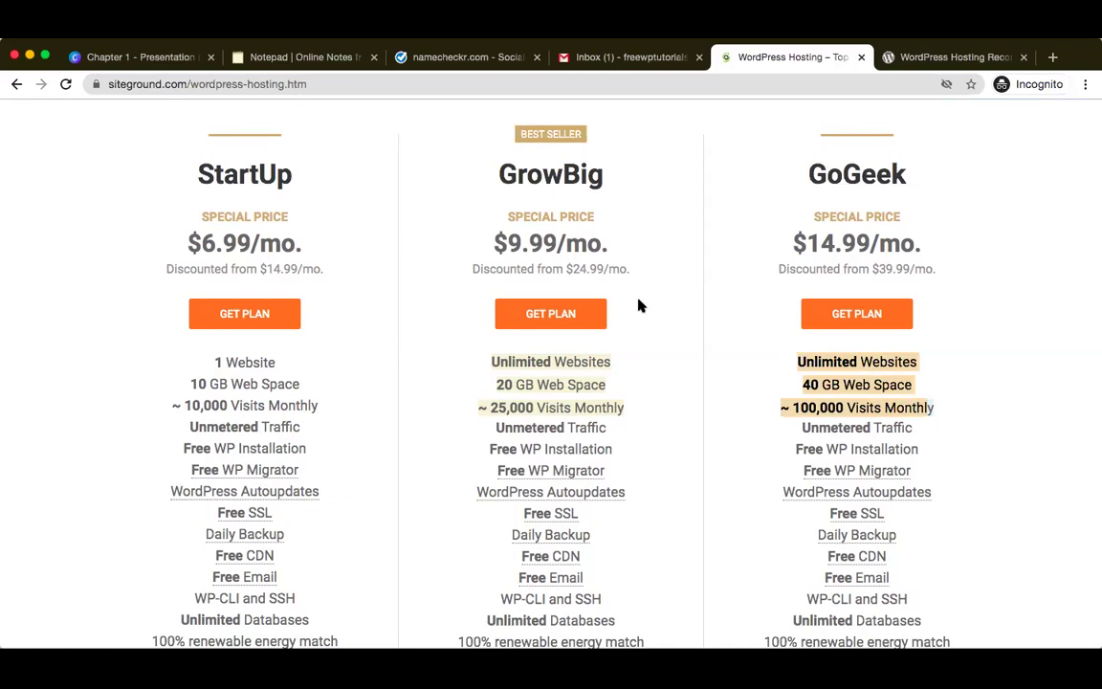
click(491, 361)
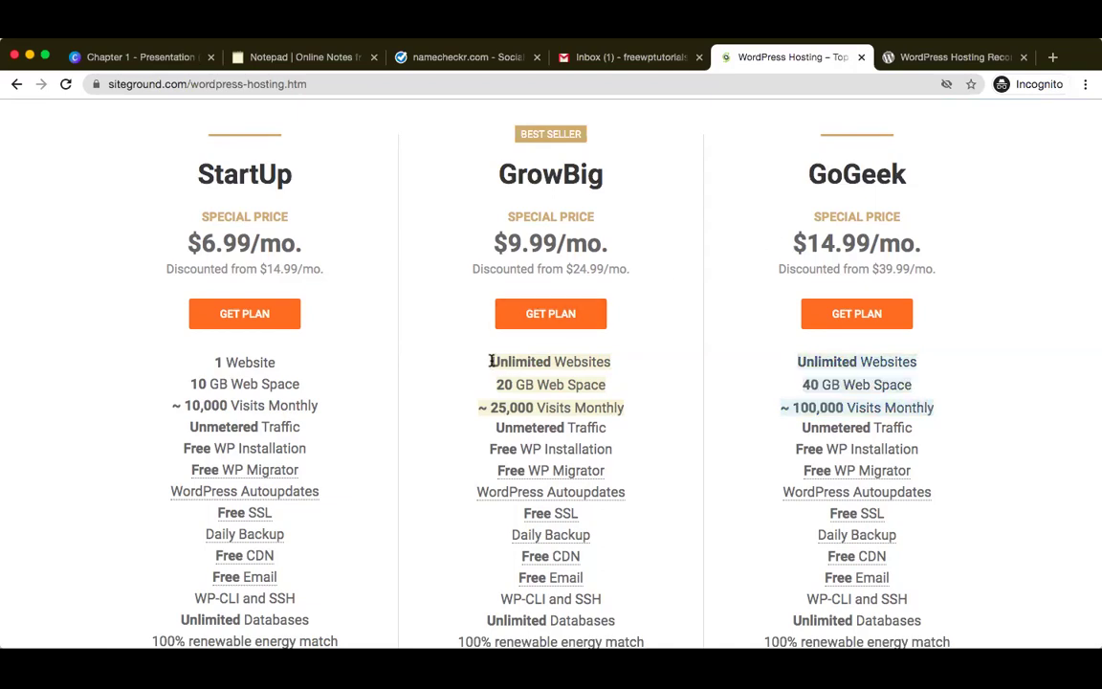
drag(491, 360, 610, 362)
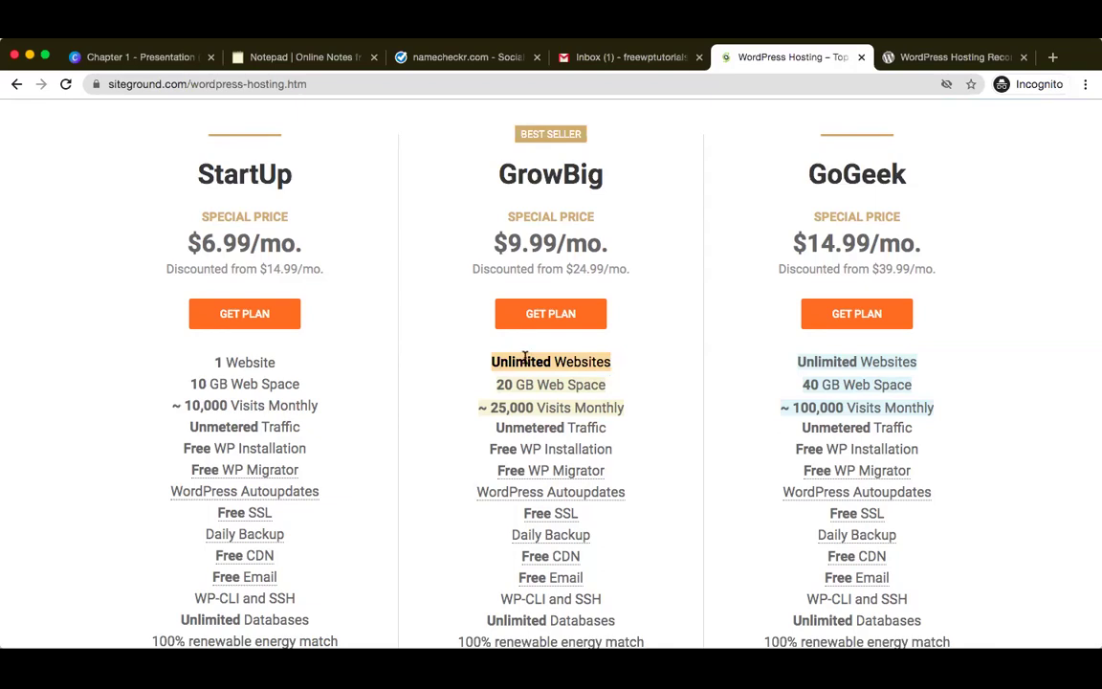
- Pick the StartUp plan and register freewptutorials.com as a new domain
click(242, 316)
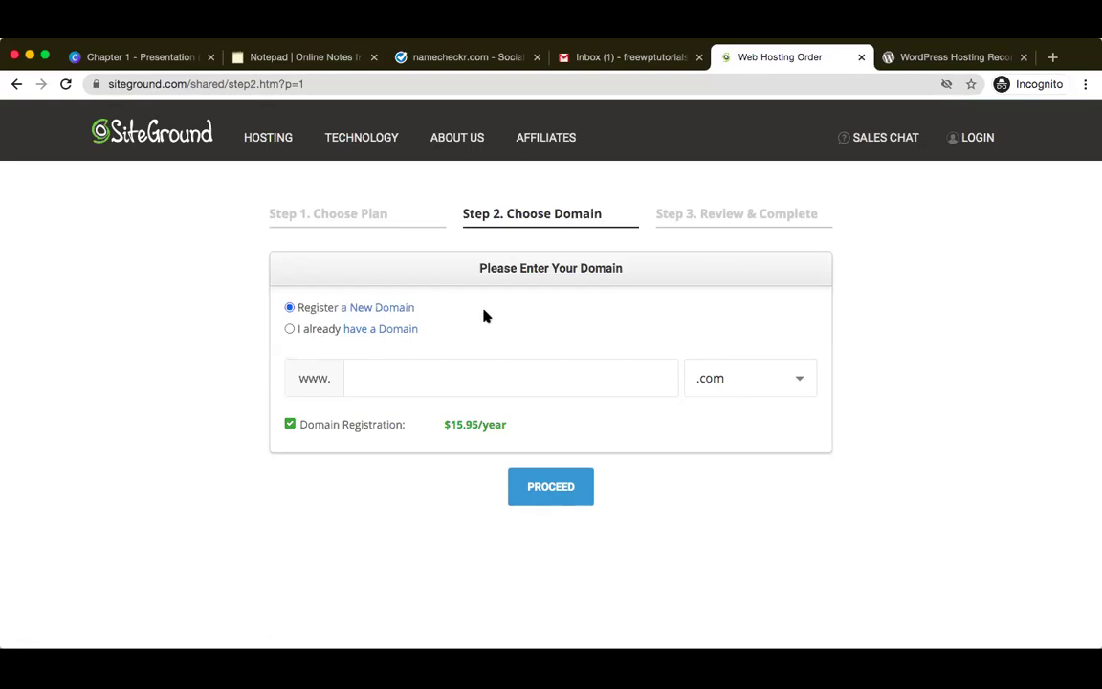
click(436, 374)
text(freewptutorials)
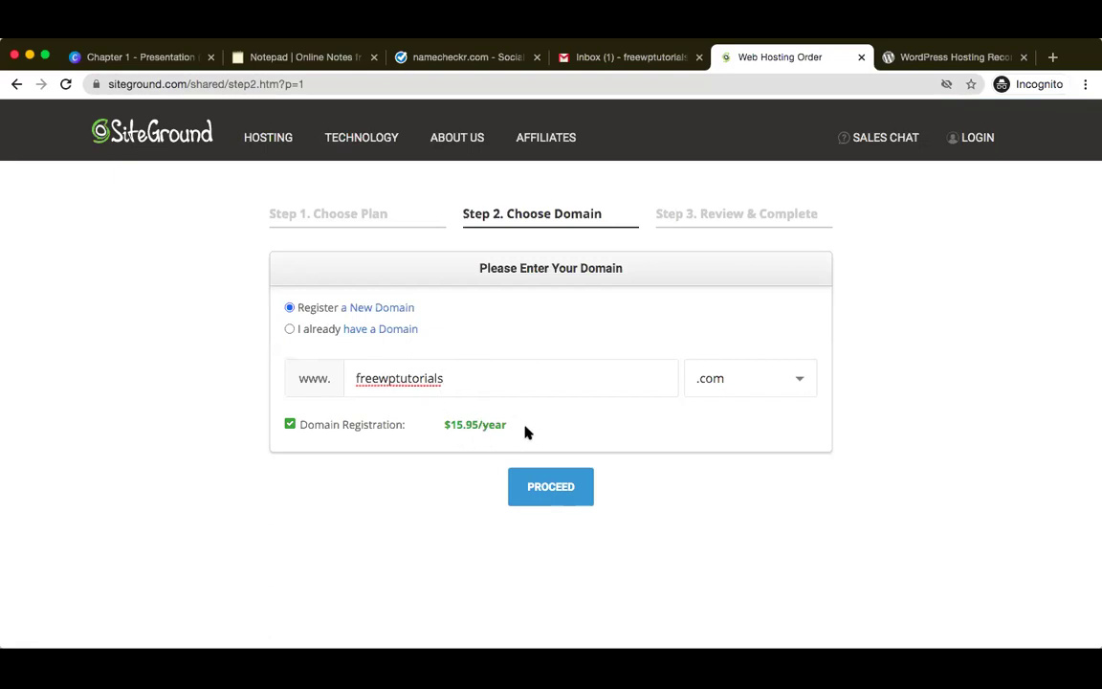
click(550, 487)
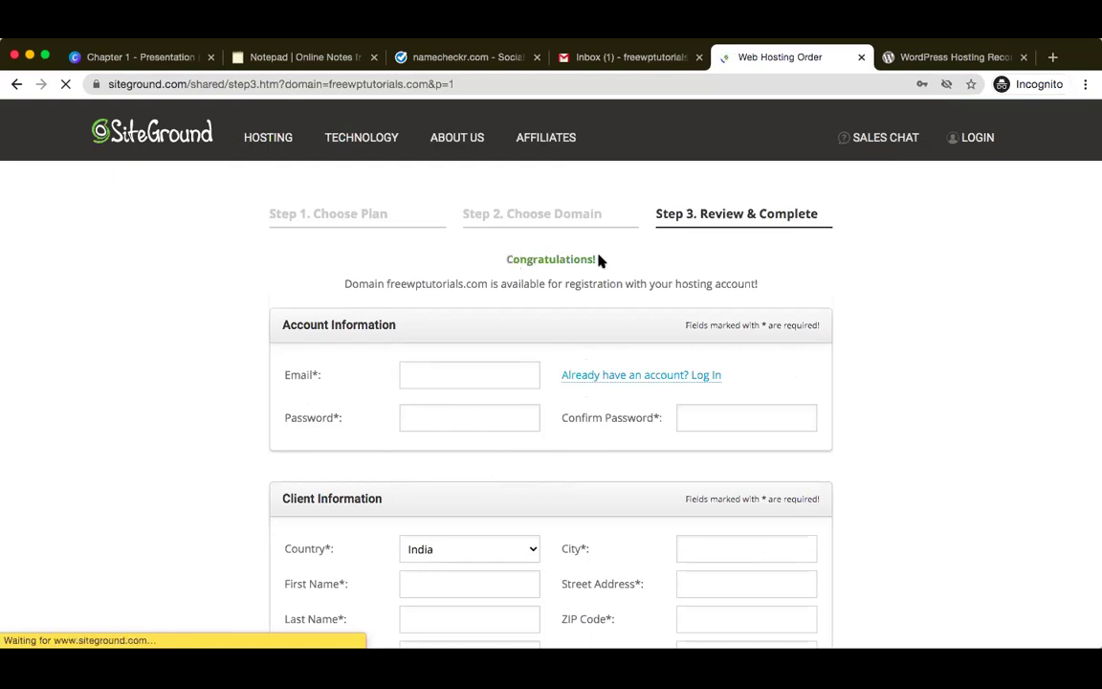
- Keep the 12-month period, giving StartUp in Asia plus $15.95 domain registration
scroll(892, 359, down, 5)
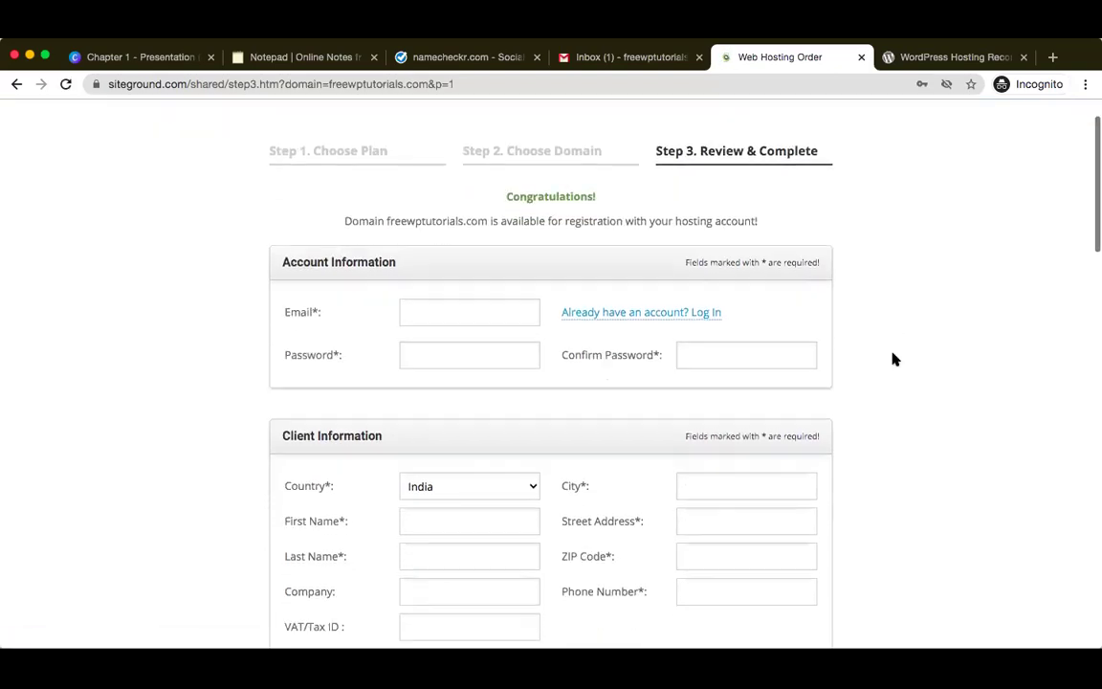
scroll(892, 358, down, 5)
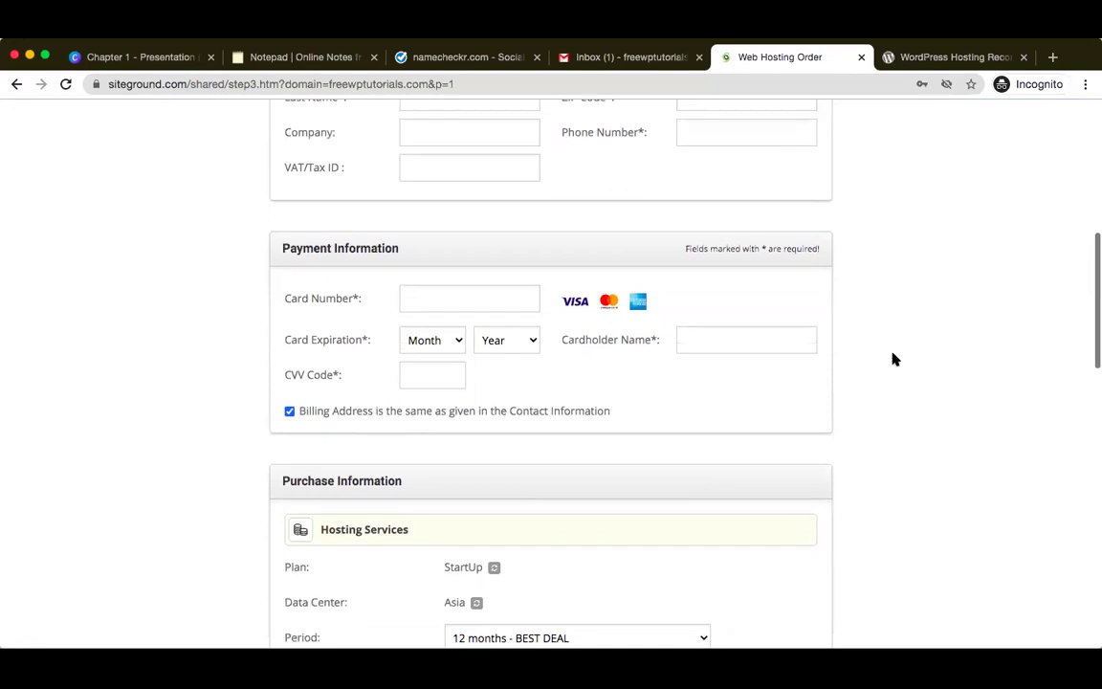
scroll(893, 359, down, 1)
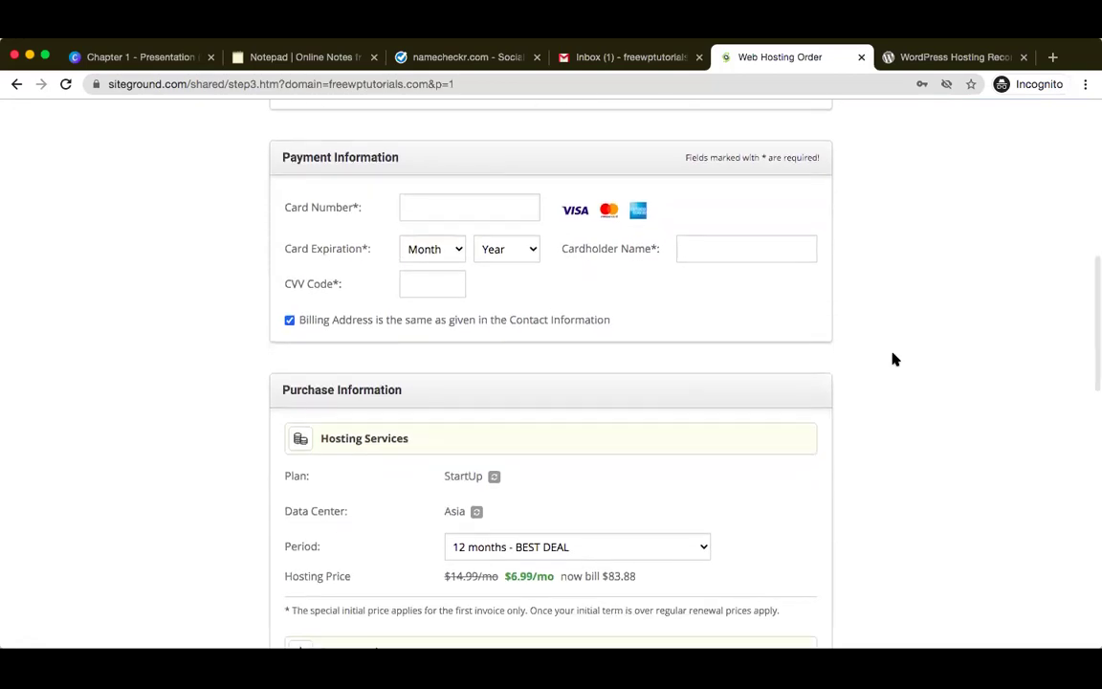
scroll(892, 359, down, 1)
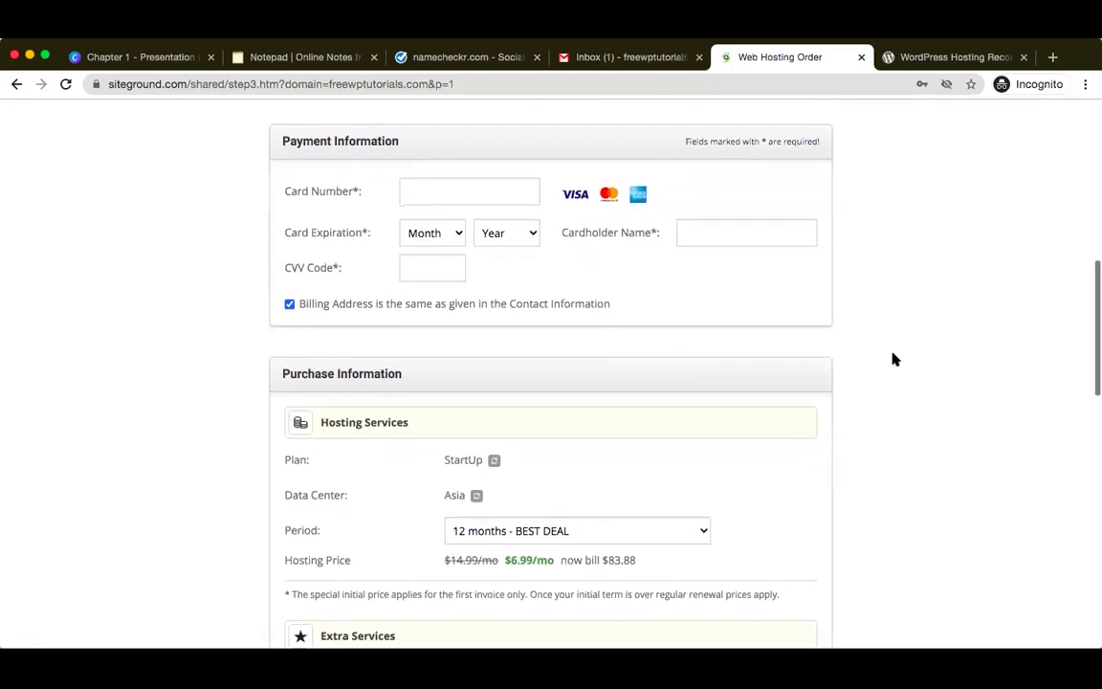
scroll(892, 359, up, 1)
scroll(893, 358, up, 3)
scroll(892, 359, down, 6)
scroll(892, 358, down, 1)
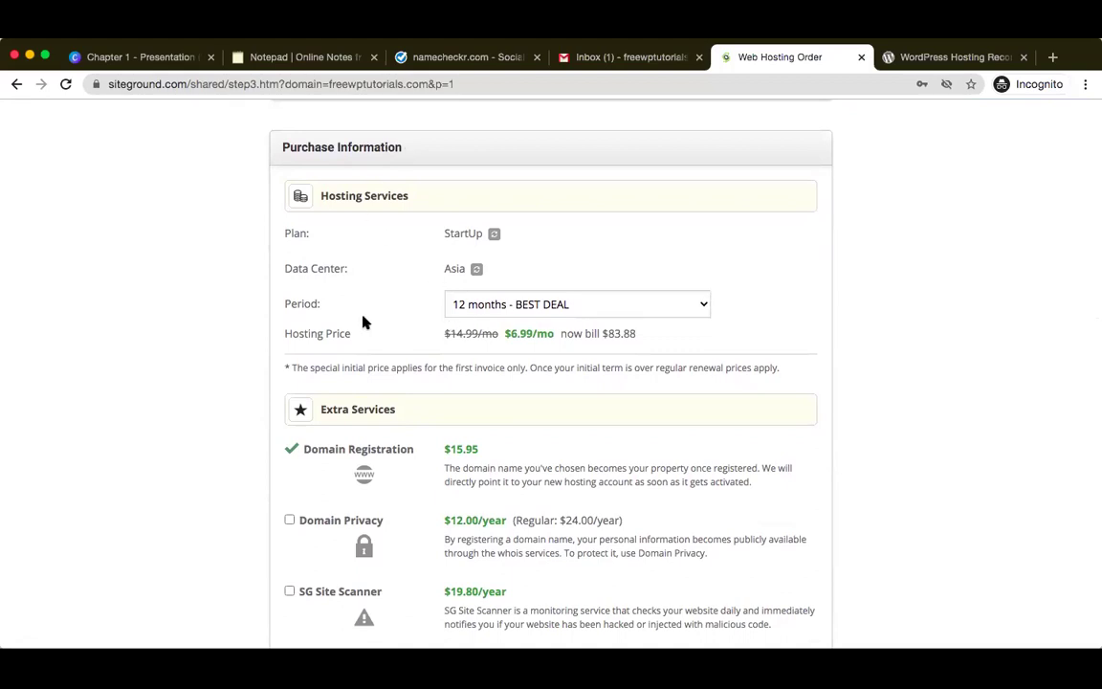
click(566, 306)
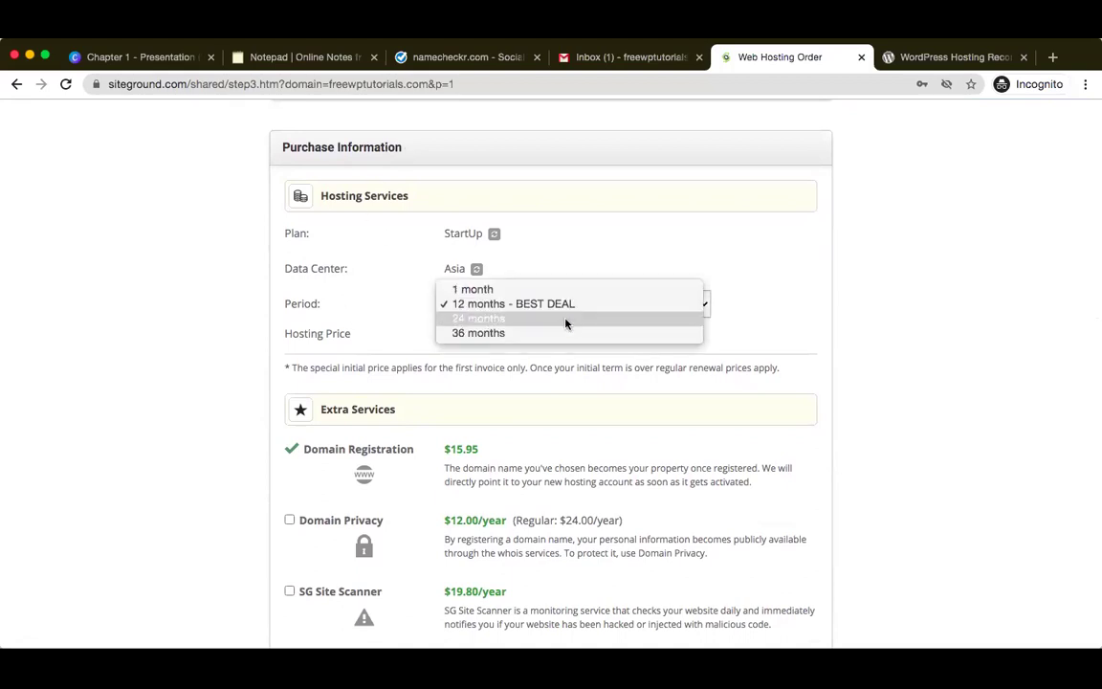
click(605, 305)
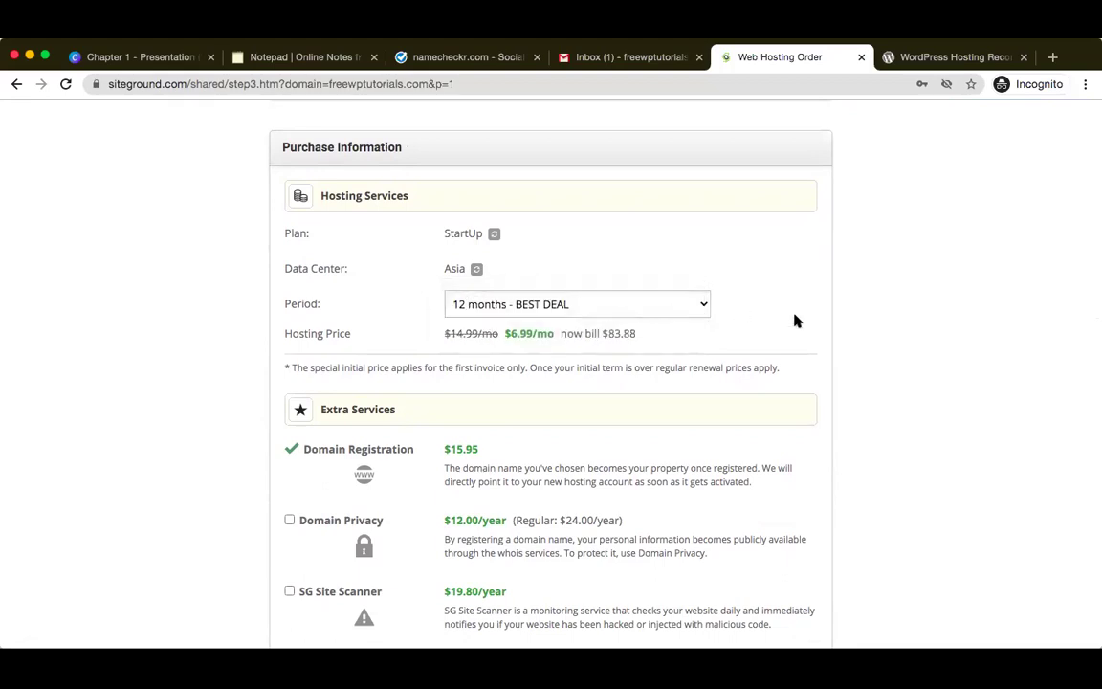
scroll(793, 320, down, 1)
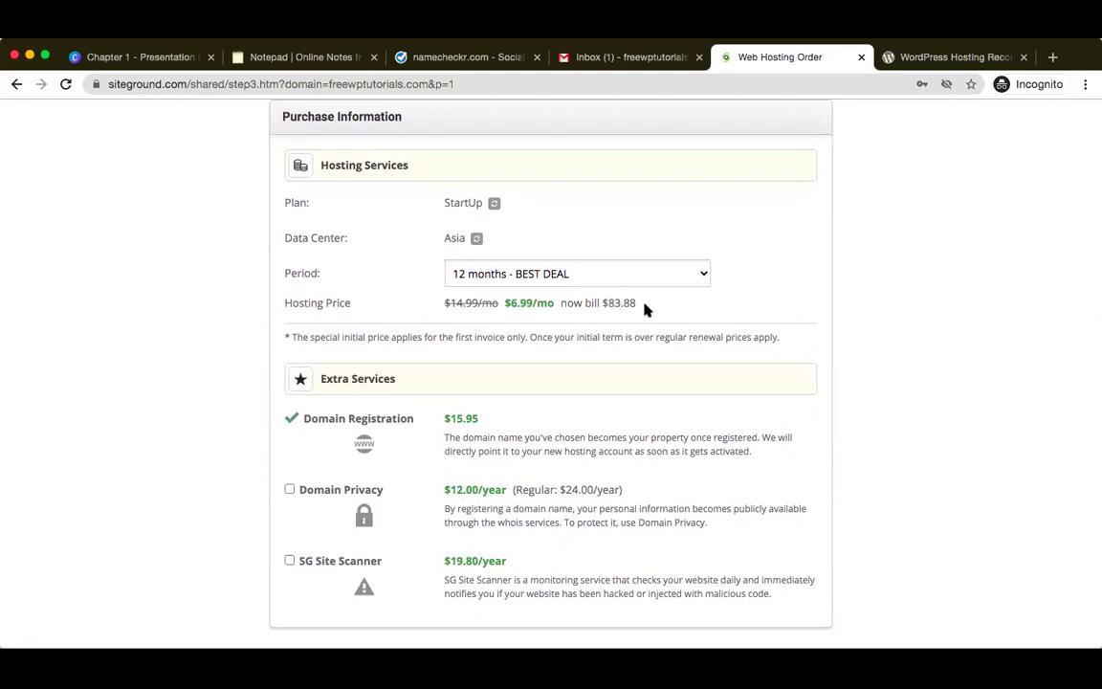
scroll(645, 308, down, 2)
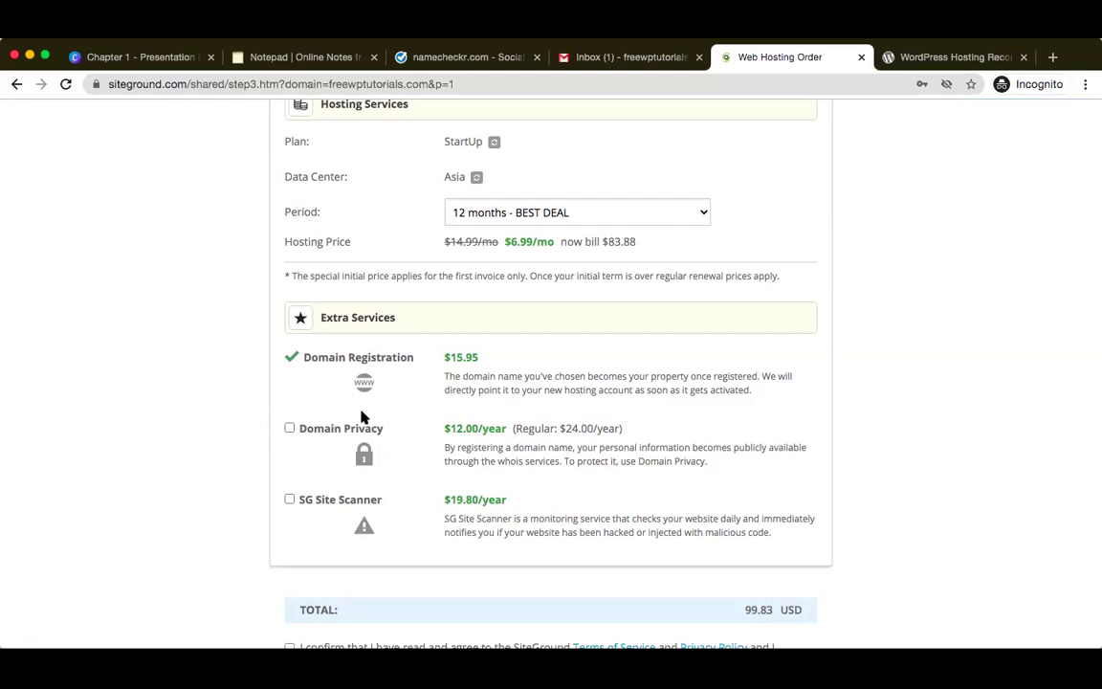
- Add Domain Privacy for a 111.83 USD total and complete the payment
click(290, 428)
scroll(645, 453, down, 2)
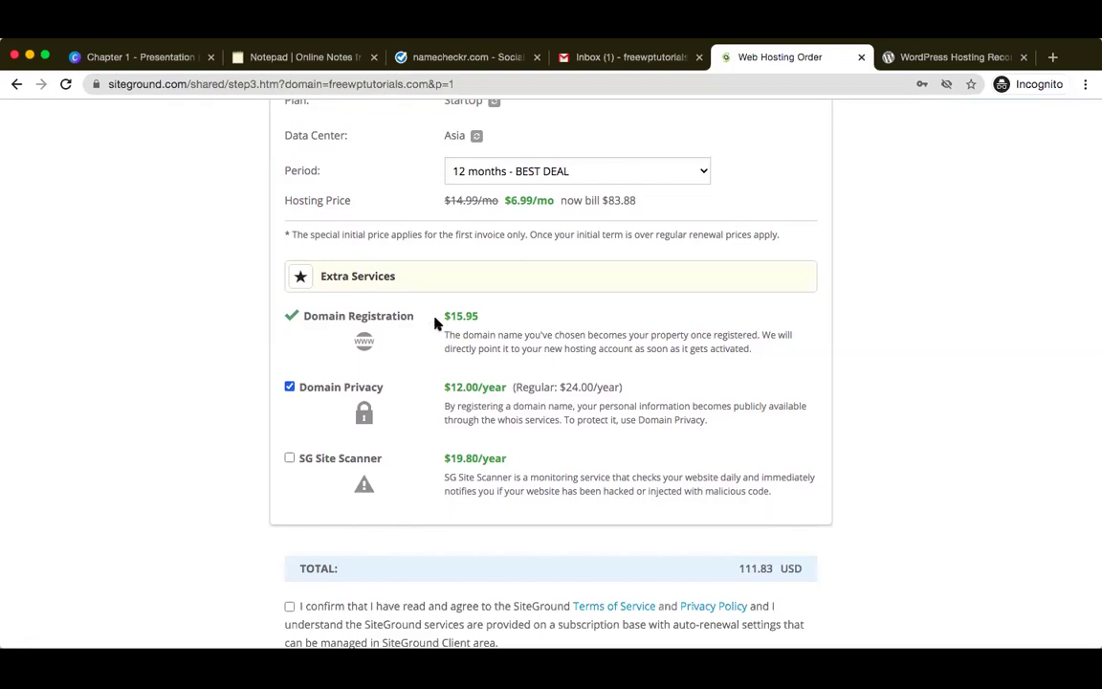
scroll(620, 376, up, 2)
scroll(619, 376, up, 10)
scroll(620, 375, down, 4)
scroll(620, 376, down, 10)
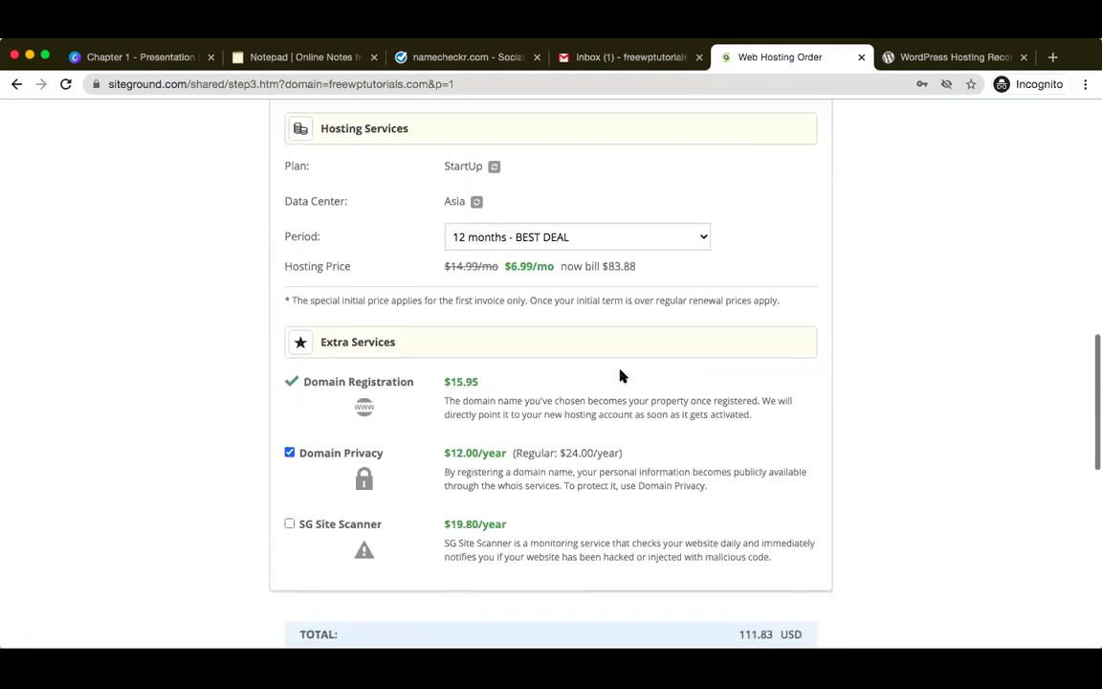
scroll(619, 376, down, 1)
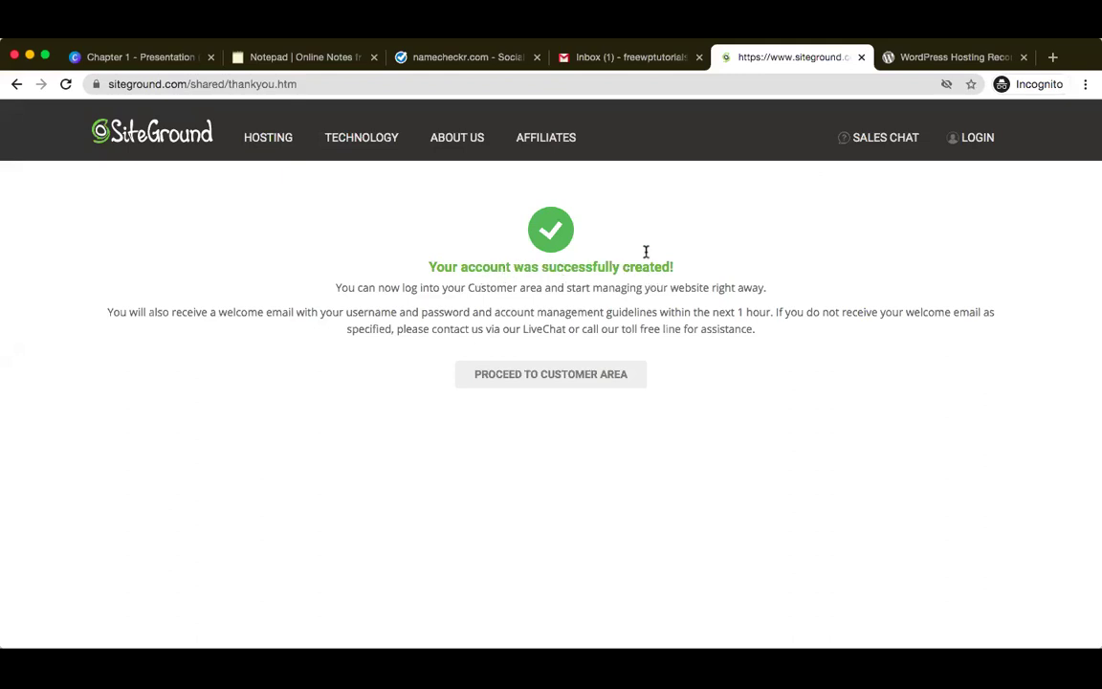
- Leave the thank-you page for the new account's SiteGround customer area
click(558, 381)
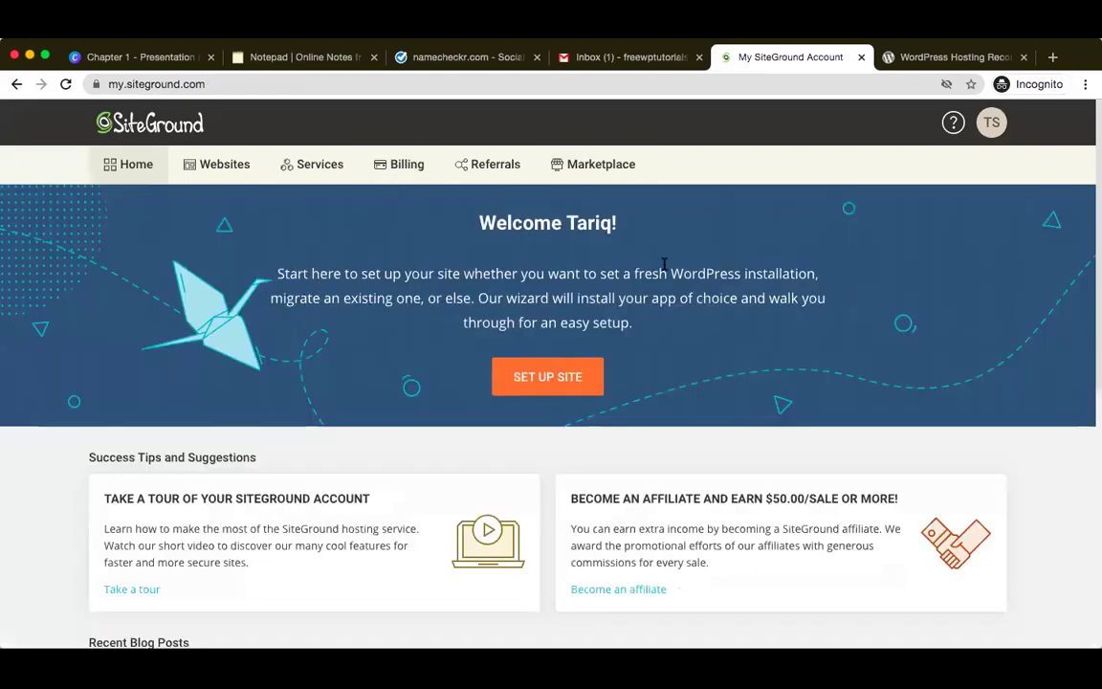
- Scroll through the Customer Area Home page to review the site setup wizard and success tips
scroll(328, 414, down, 1)
scroll(328, 414, down, 3)
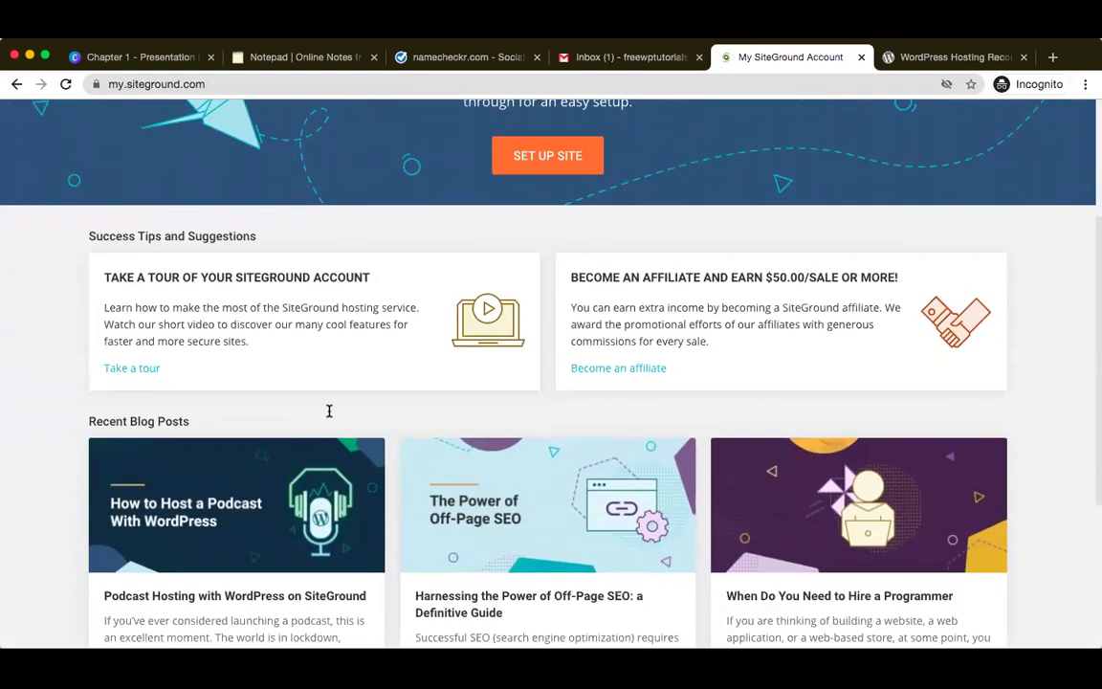
scroll(329, 413, down, 3)
scroll(331, 414, up, 5)
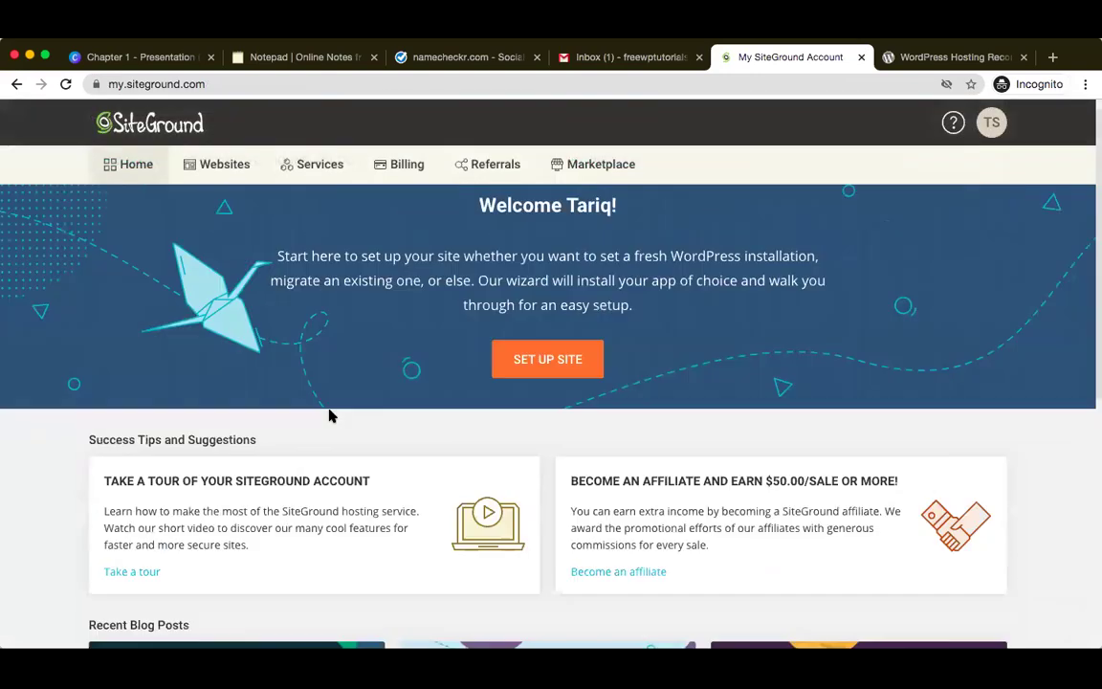
scroll(328, 415, up, 1)
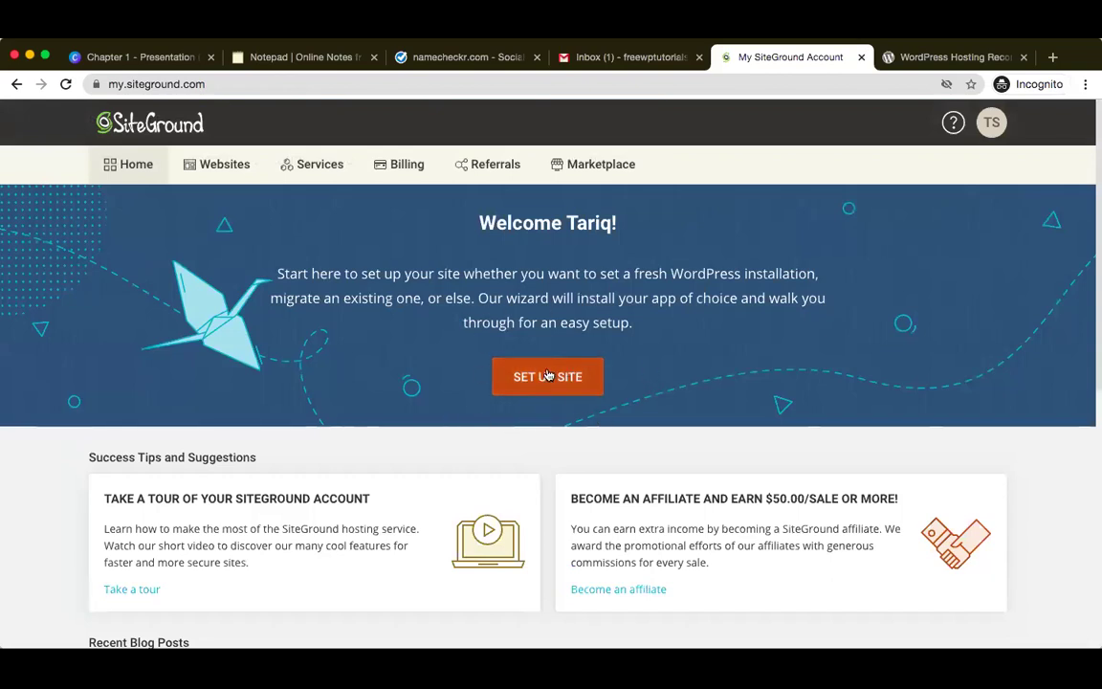
- Launch the Set Up Site wizard for freewptutorials.com from the Home banner
click(547, 377)
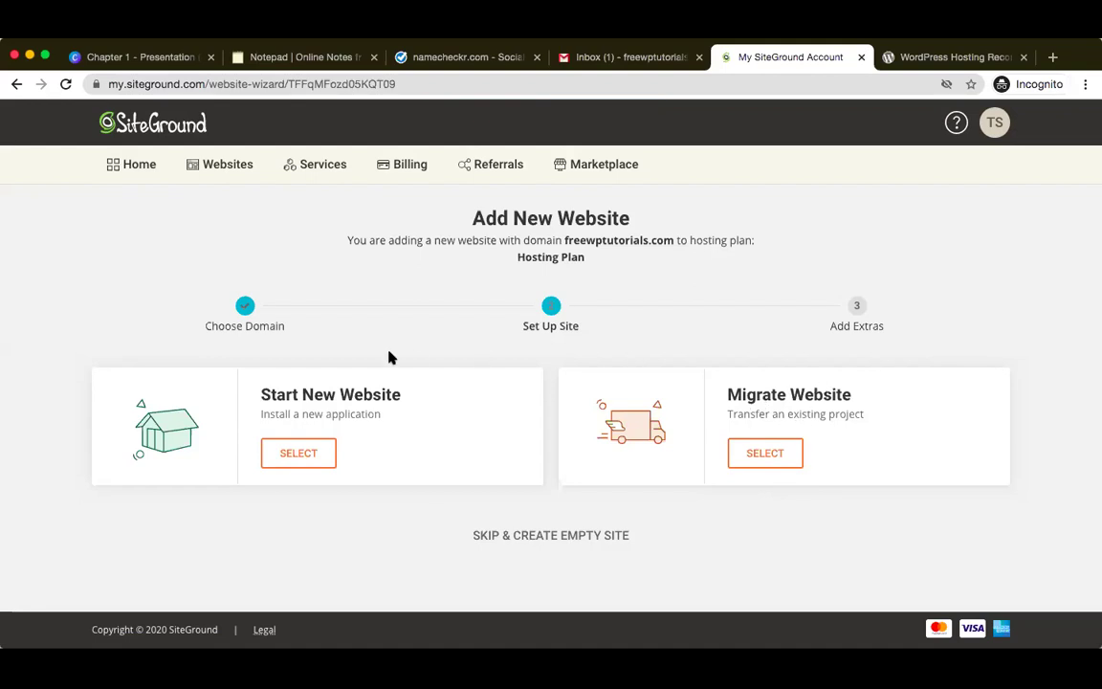
- Choose Start New Website and scroll down to the Choose Application options
click(296, 455)
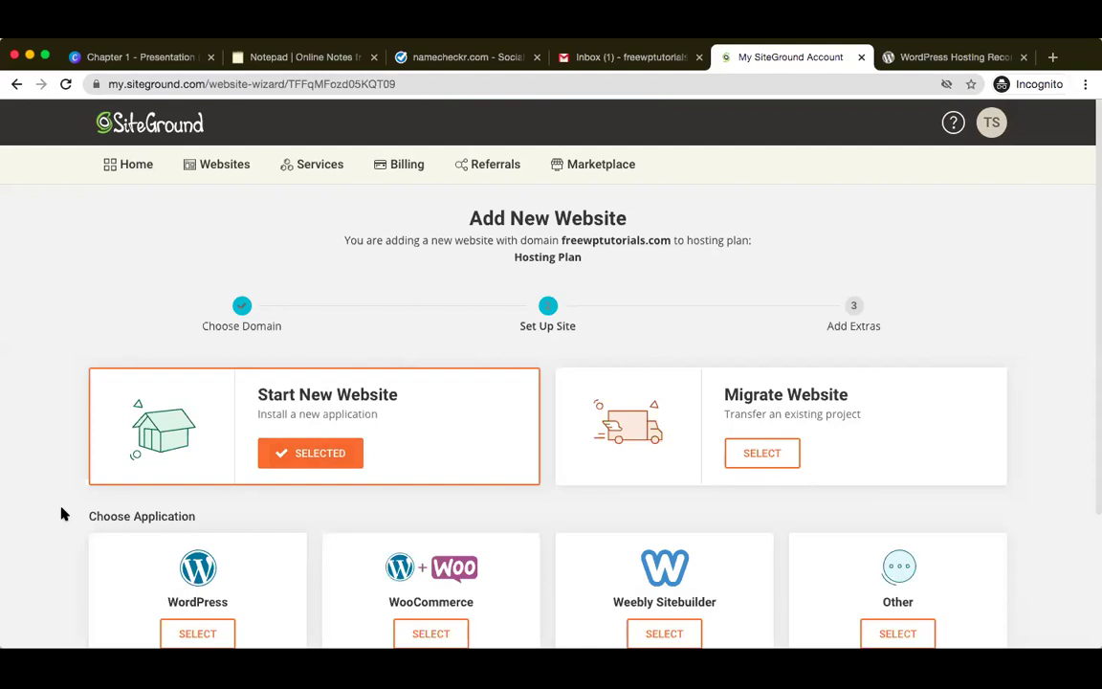
scroll(61, 515, down, 3)
scroll(62, 514, down, 1)
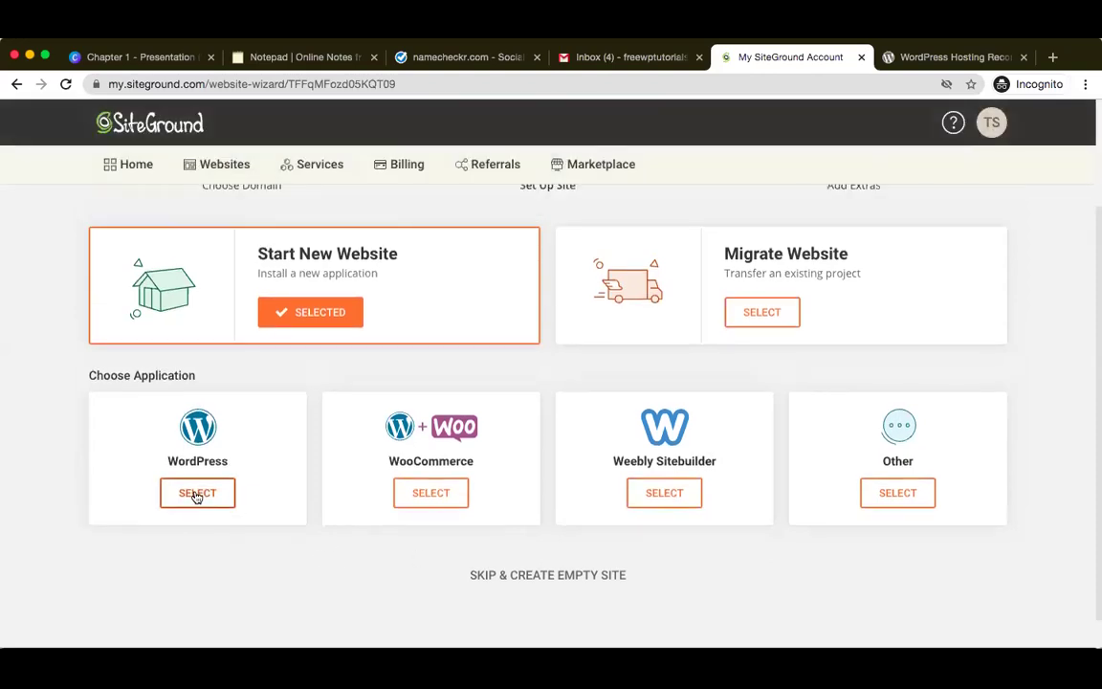
- Select WordPress as the application and enter the login e-mail address and password
click(196, 493)
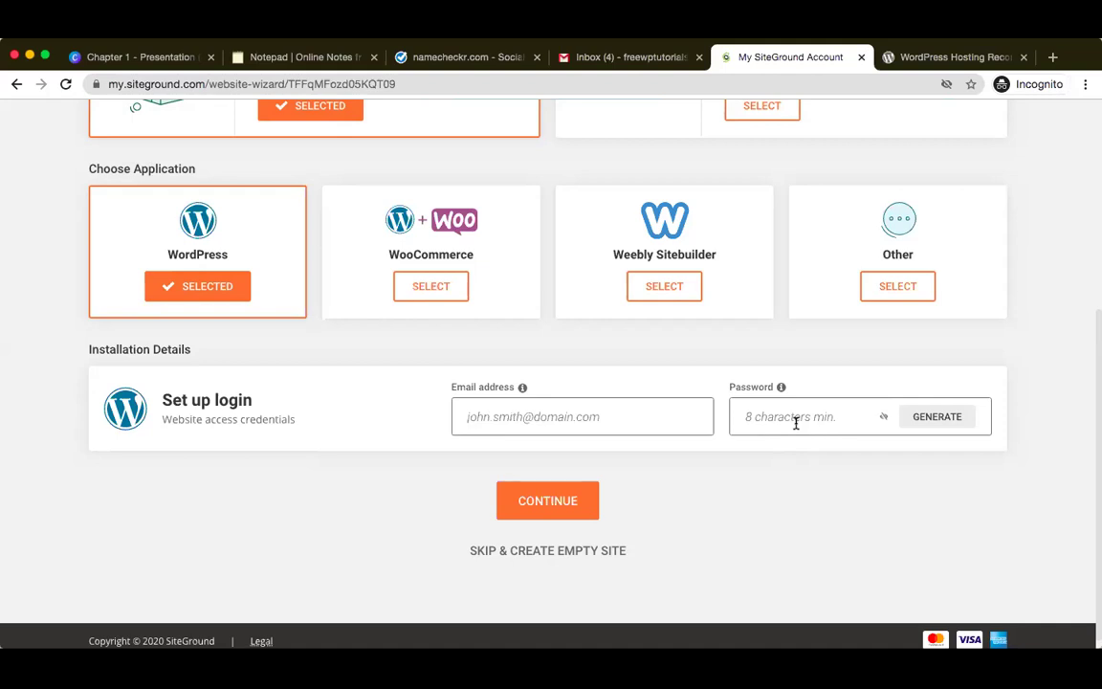
click(648, 425)
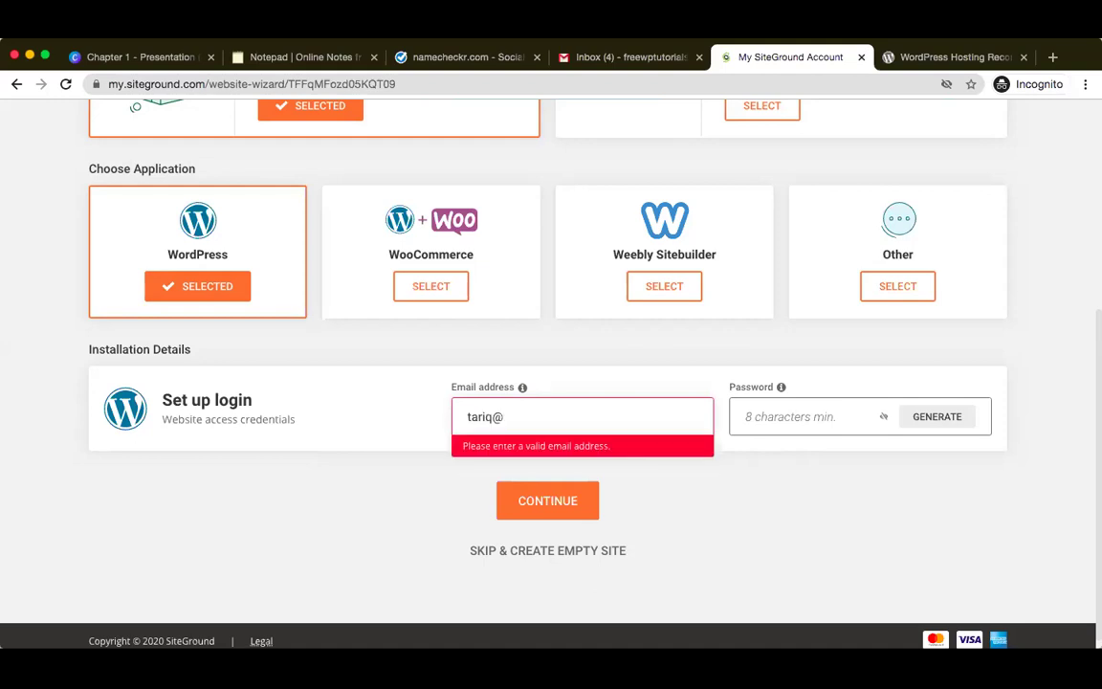
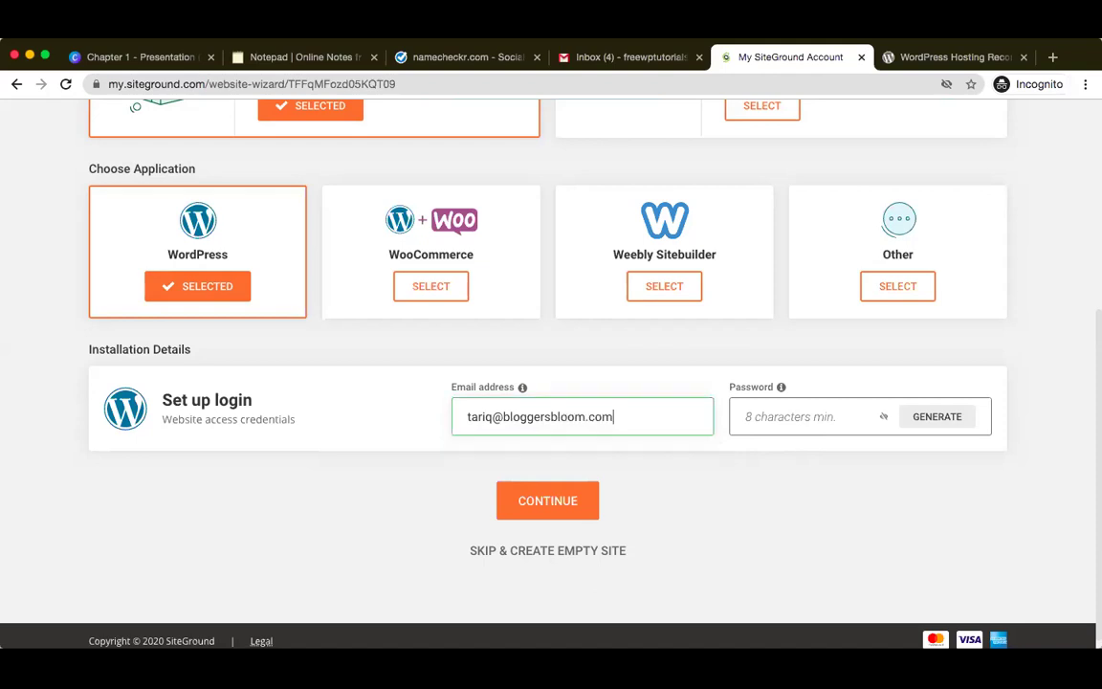
click(755, 416)
text(abcdefghij)
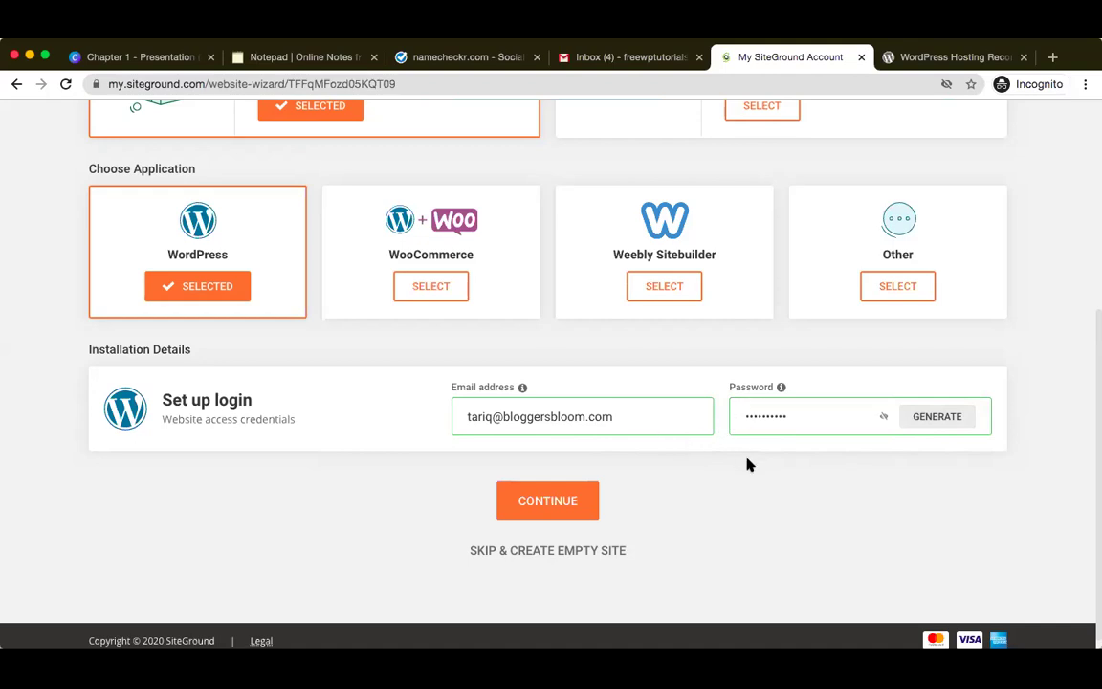
- Continue past the login details and finish without extras to create the freewptutorials.com website
click(551, 500)
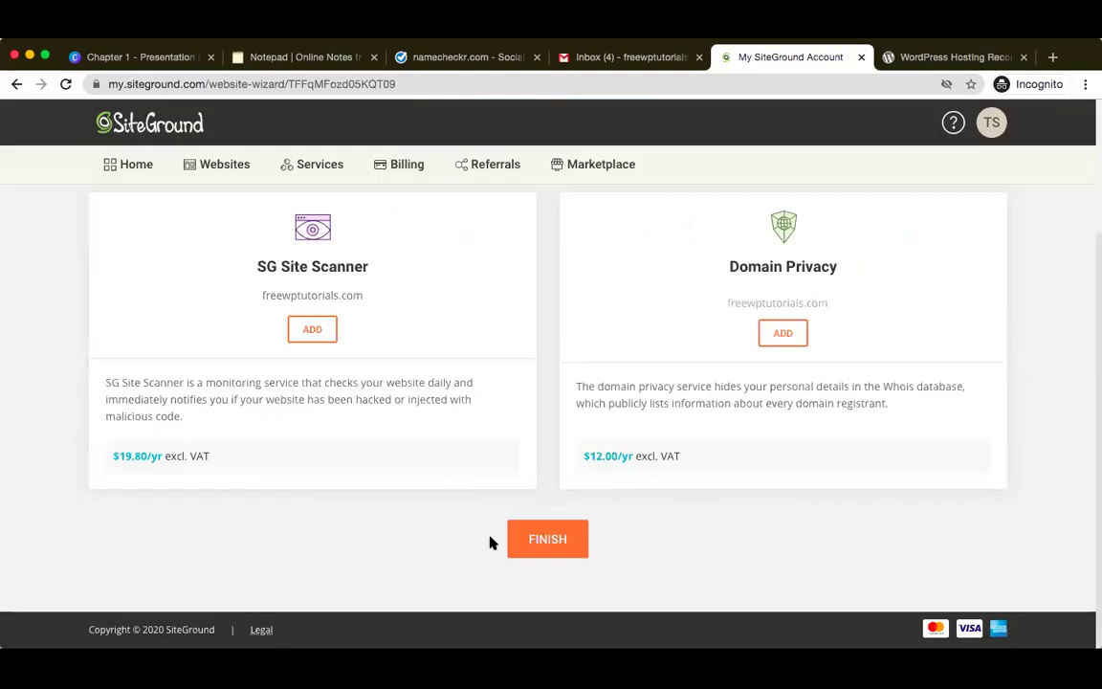
click(552, 539)
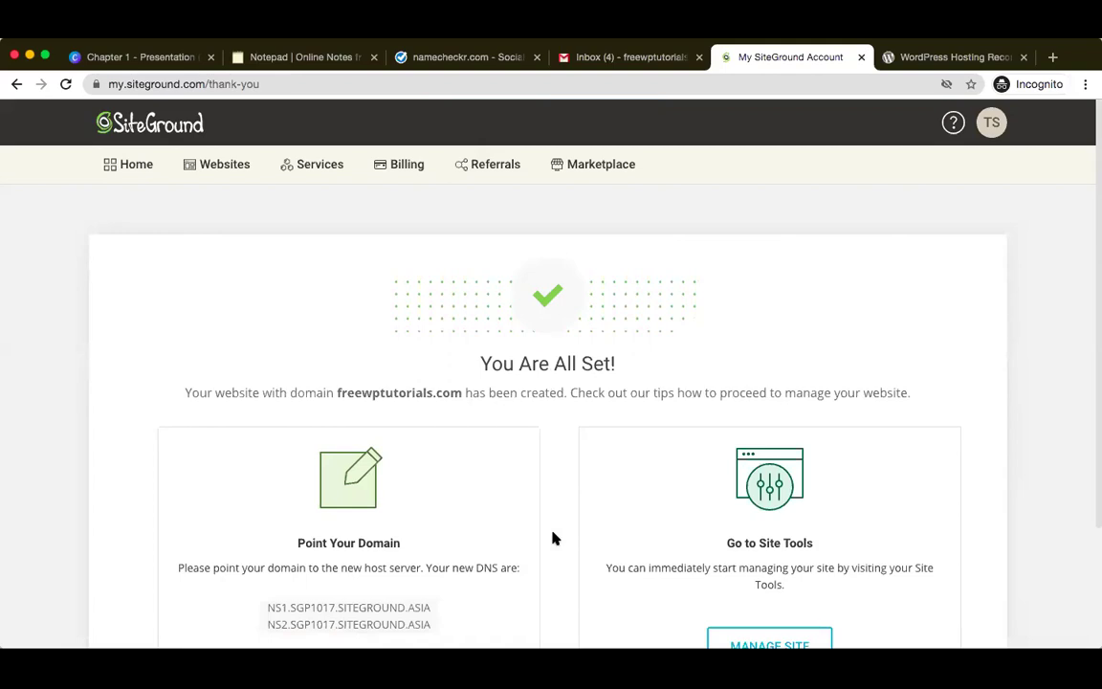
scroll(551, 539, down, 2)
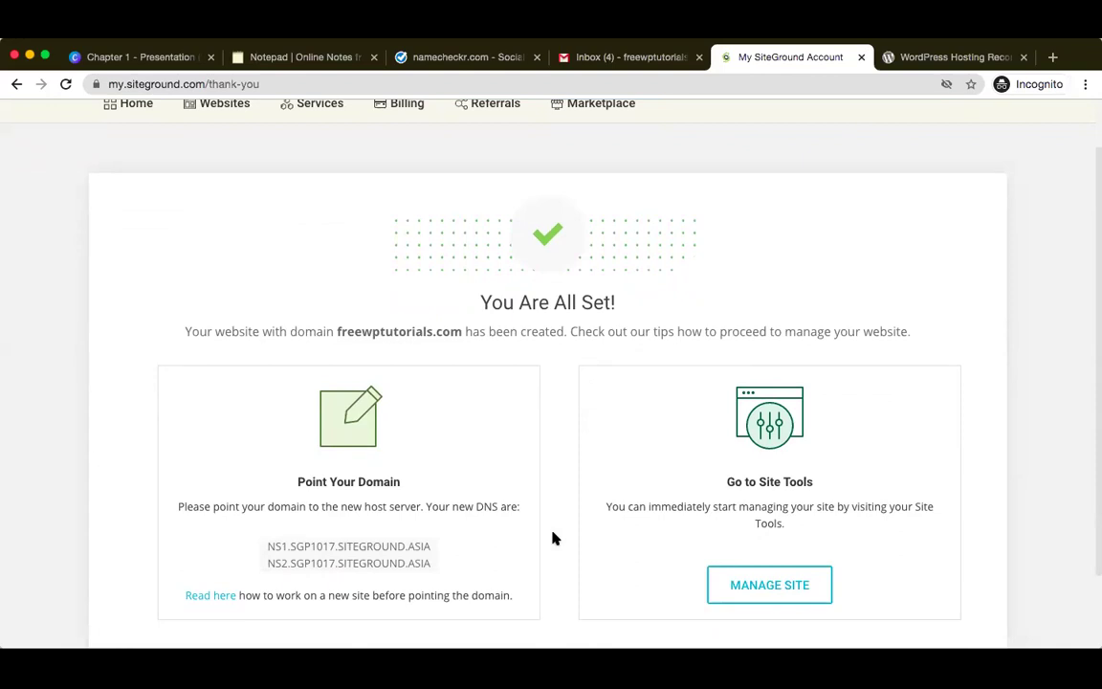
scroll(554, 538, down, 2)
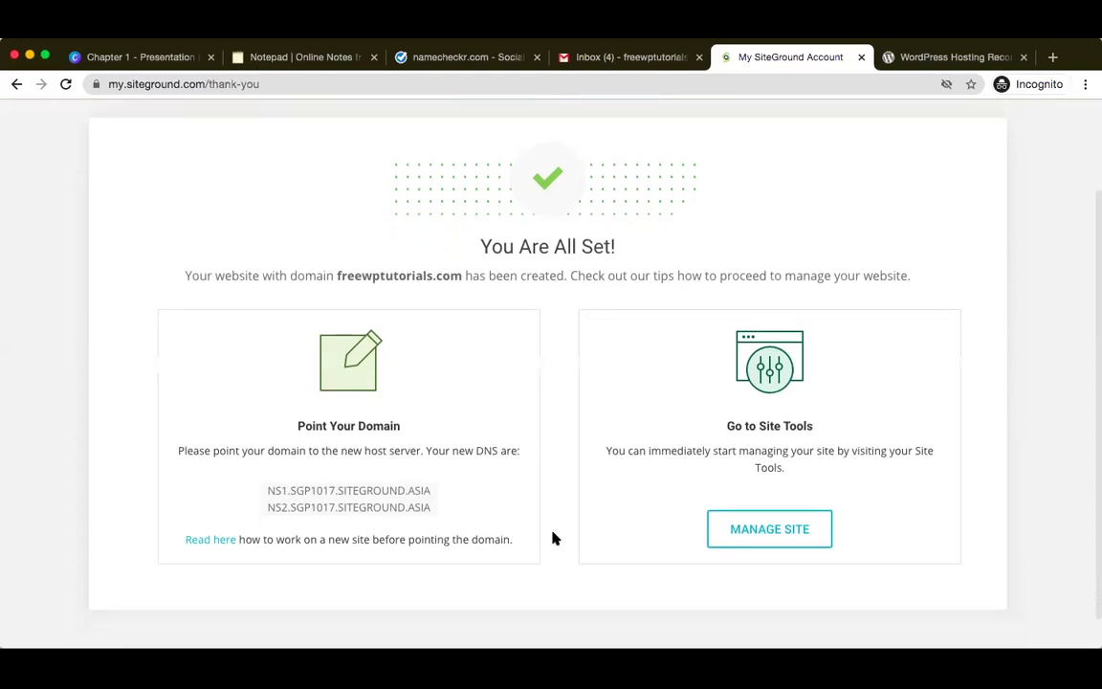
scroll(552, 537, up, 1)
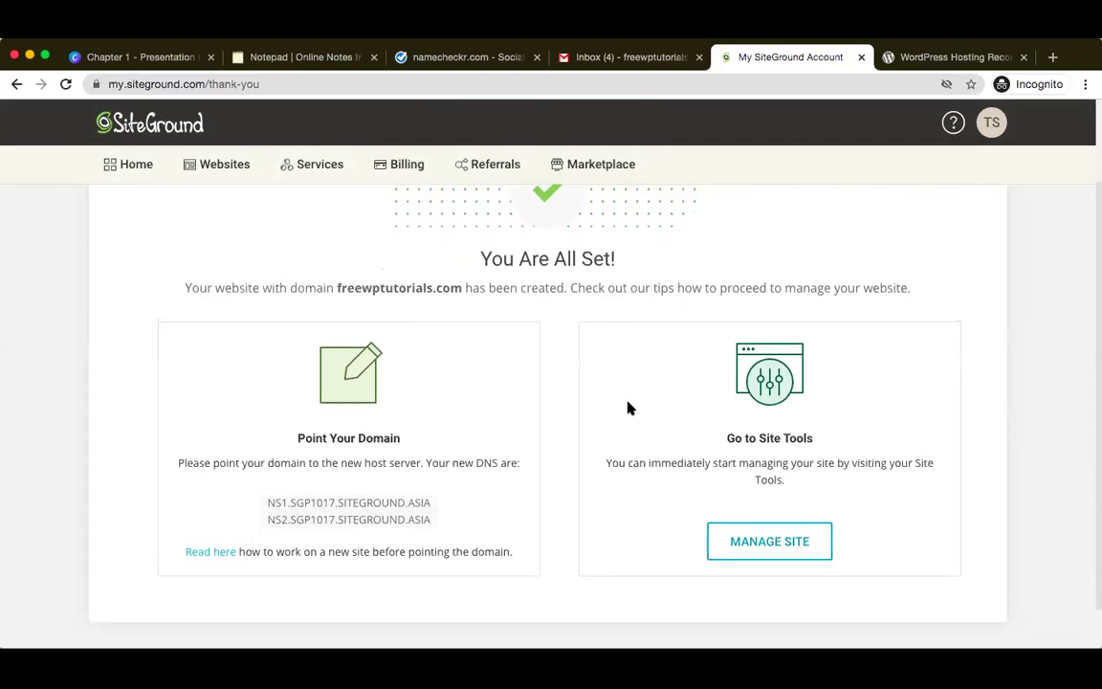
scroll(628, 408, up, 1)
scroll(629, 409, up, 1)
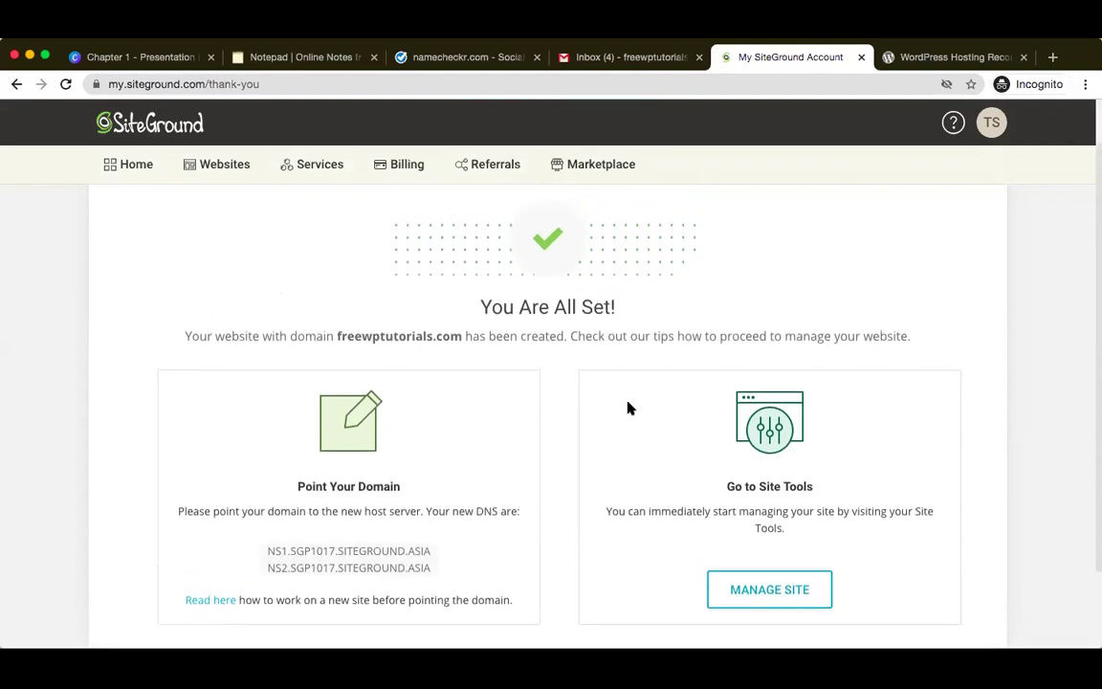
scroll(629, 406, down, 1)
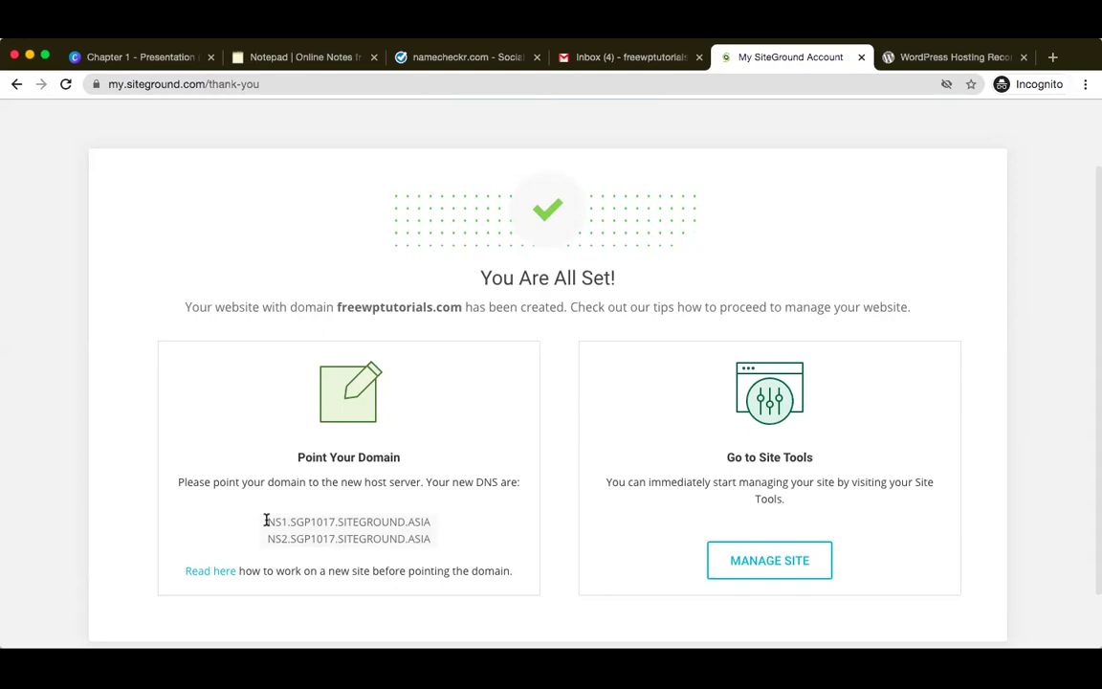
- Paste both SiteGround nameservers into the Online Notepad, tidy the blank lines, and return to SiteGround
drag(265, 520, 432, 543)
key(super+c)
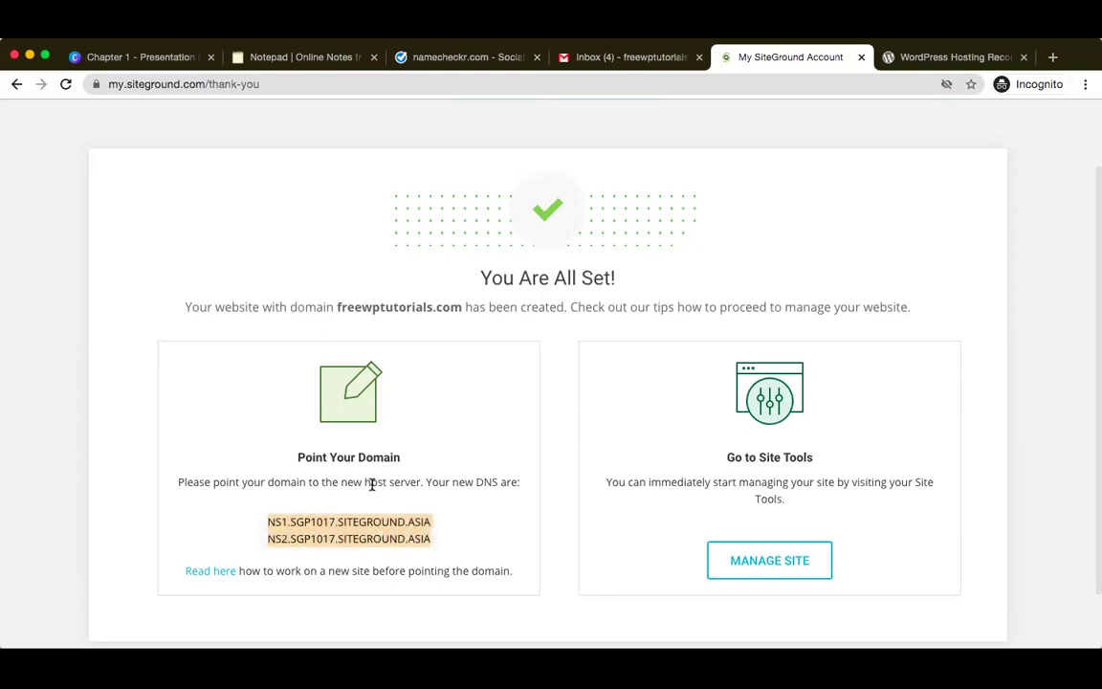
click(312, 60)
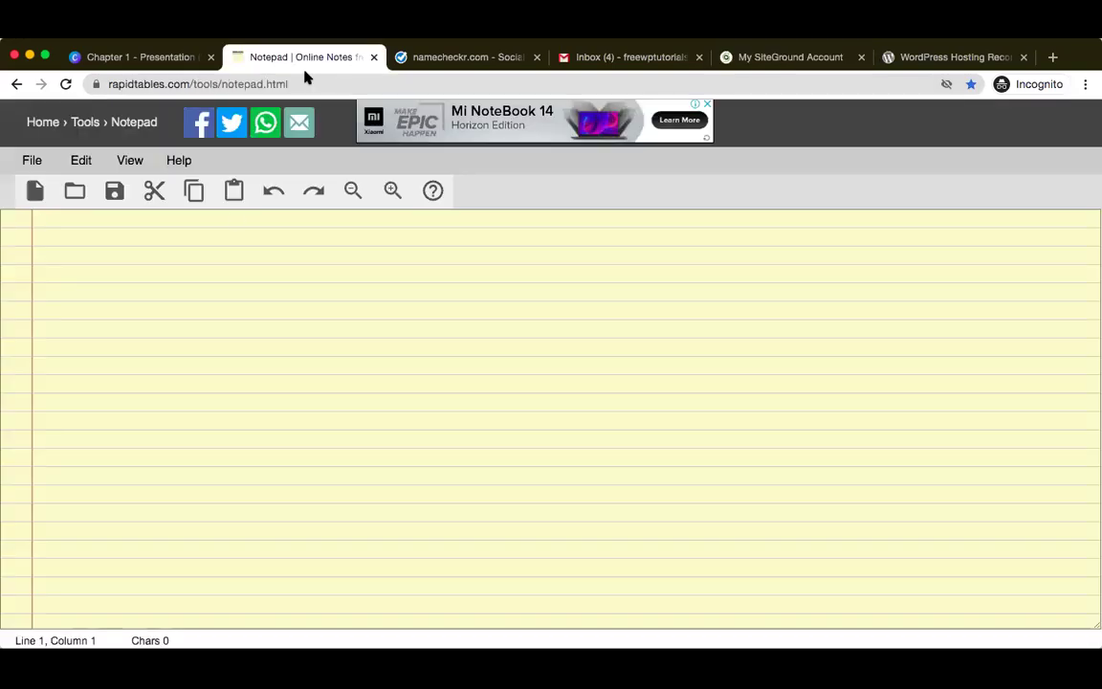
key(super+v)
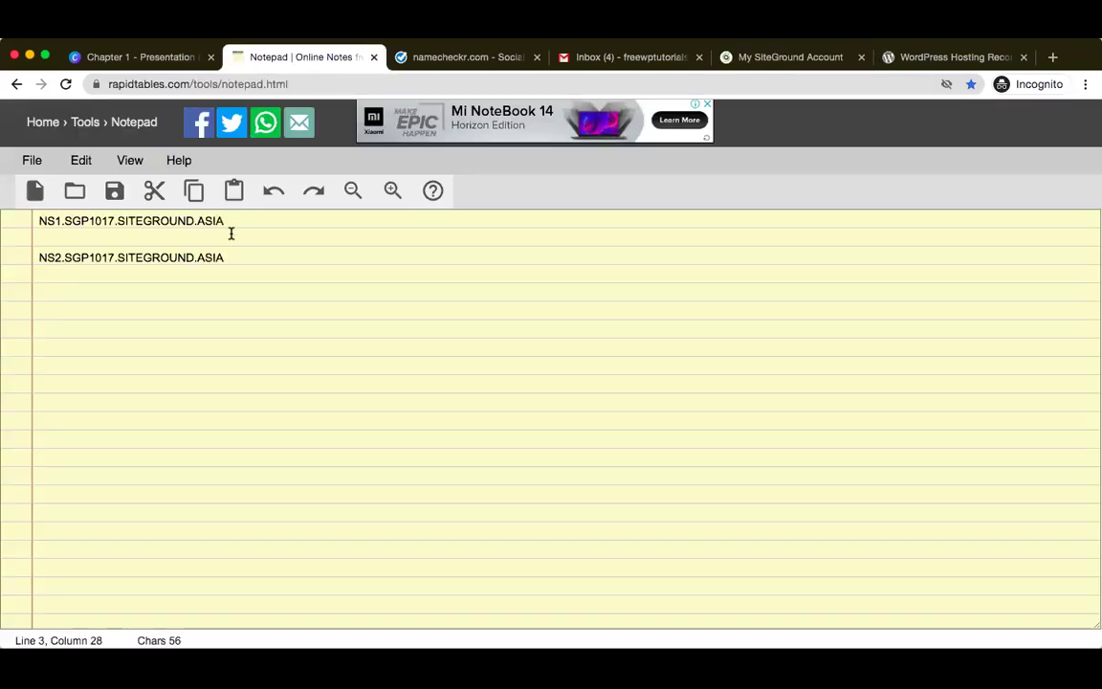
key(Up)
key(BackSpace)
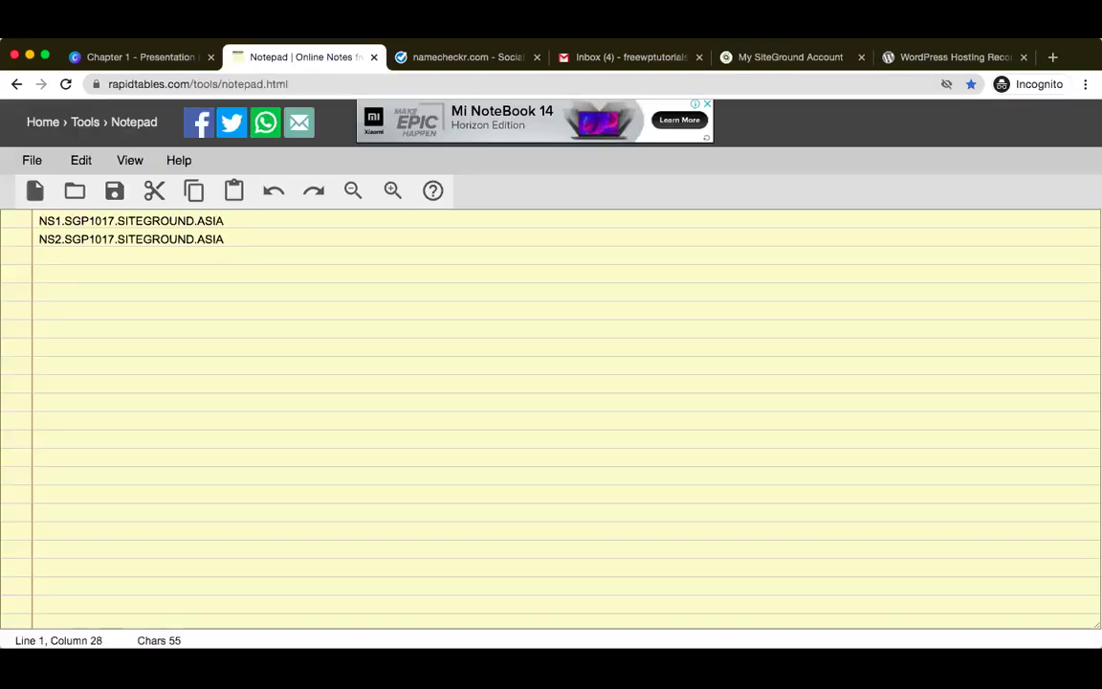
key(super+Left)
key(Return)
key(Return)
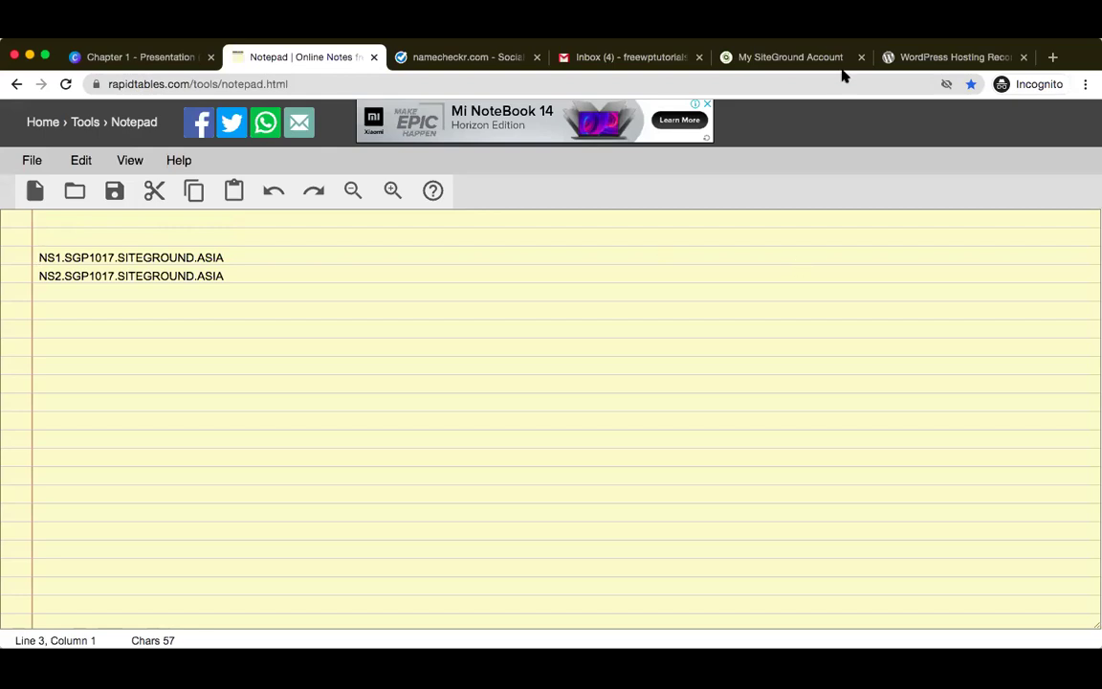
click(784, 57)
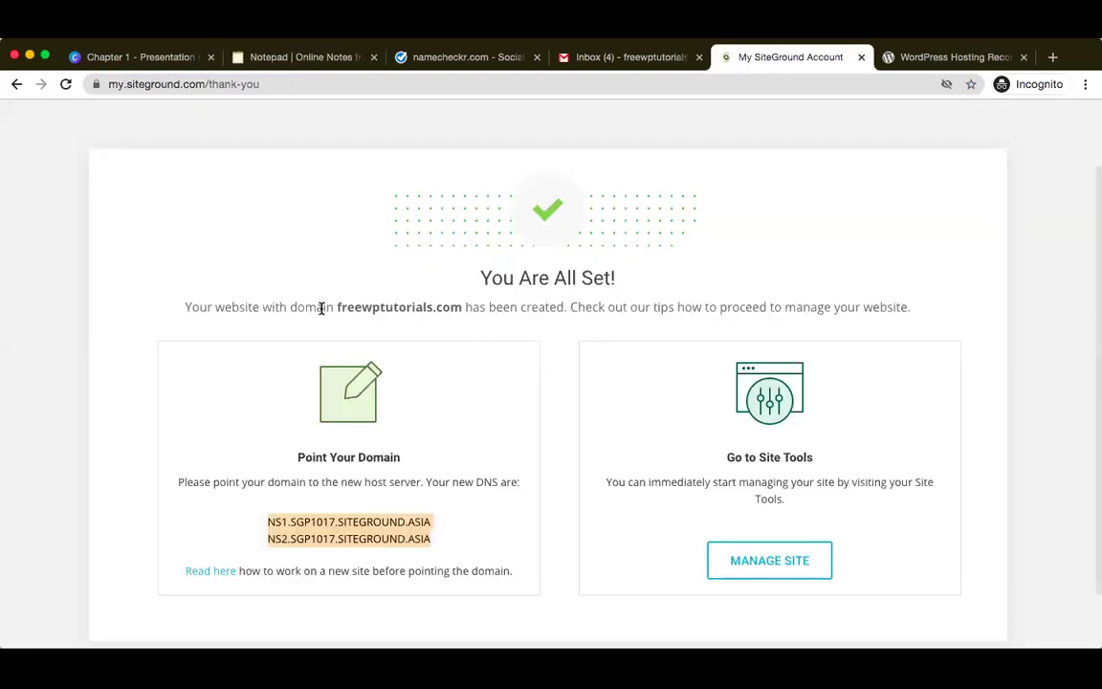
- Copy freewptutorials.com and load it in the WordPress Hosting tab's address bar
drag(337, 307, 462, 308)
key(super+c)
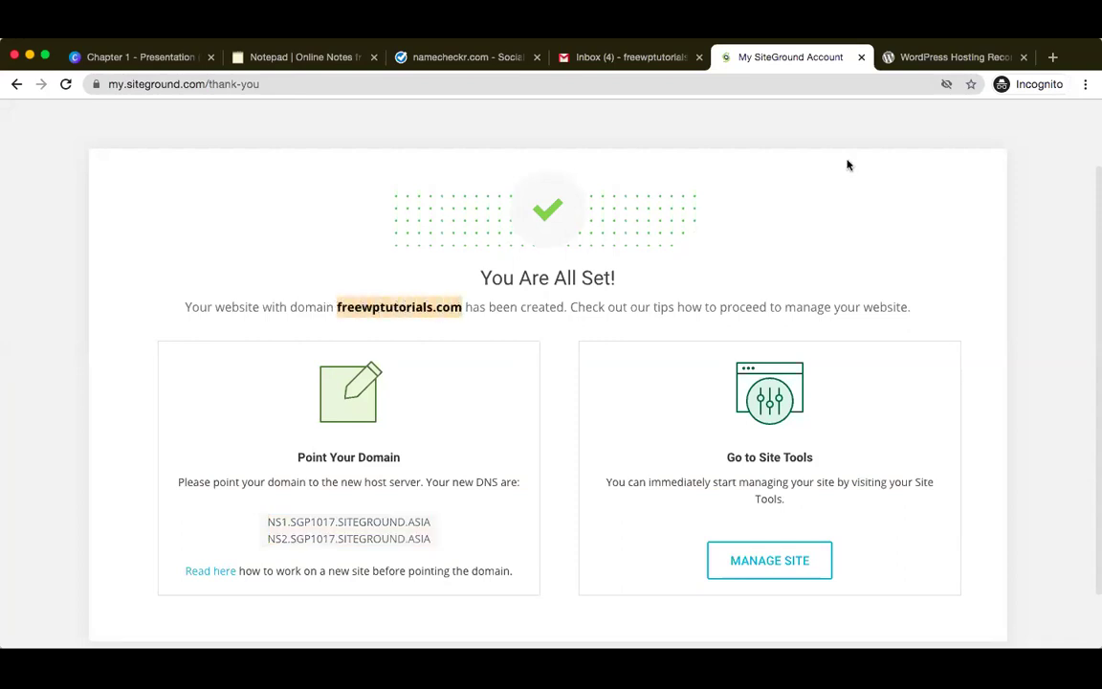
click(971, 59)
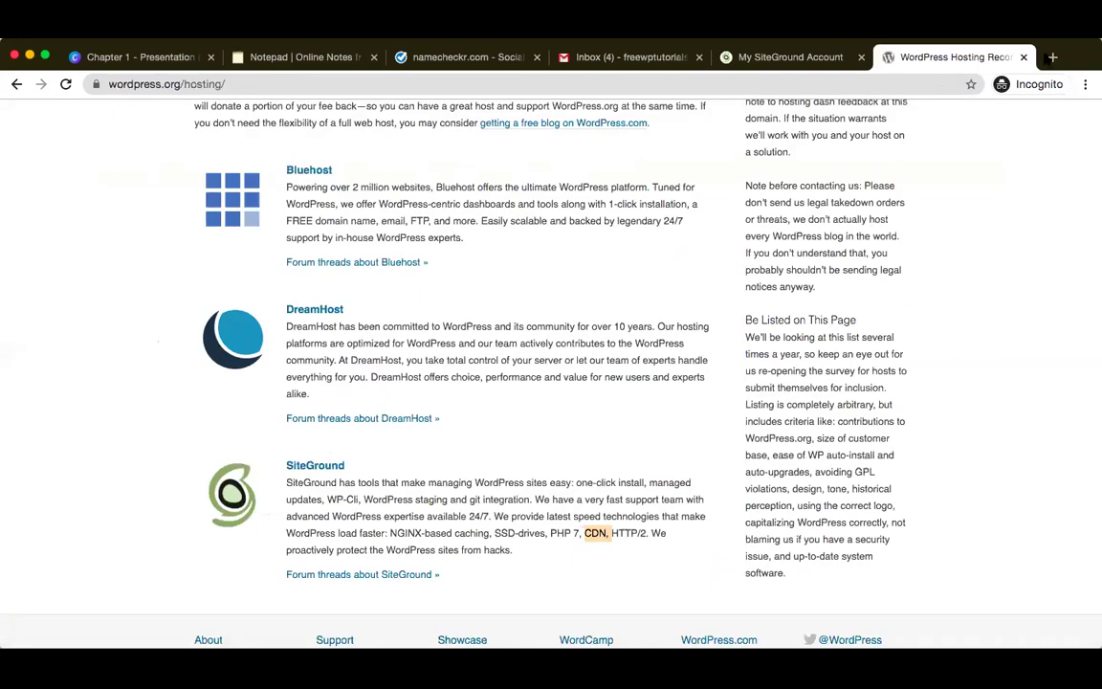
click(899, 83)
key(super+v)
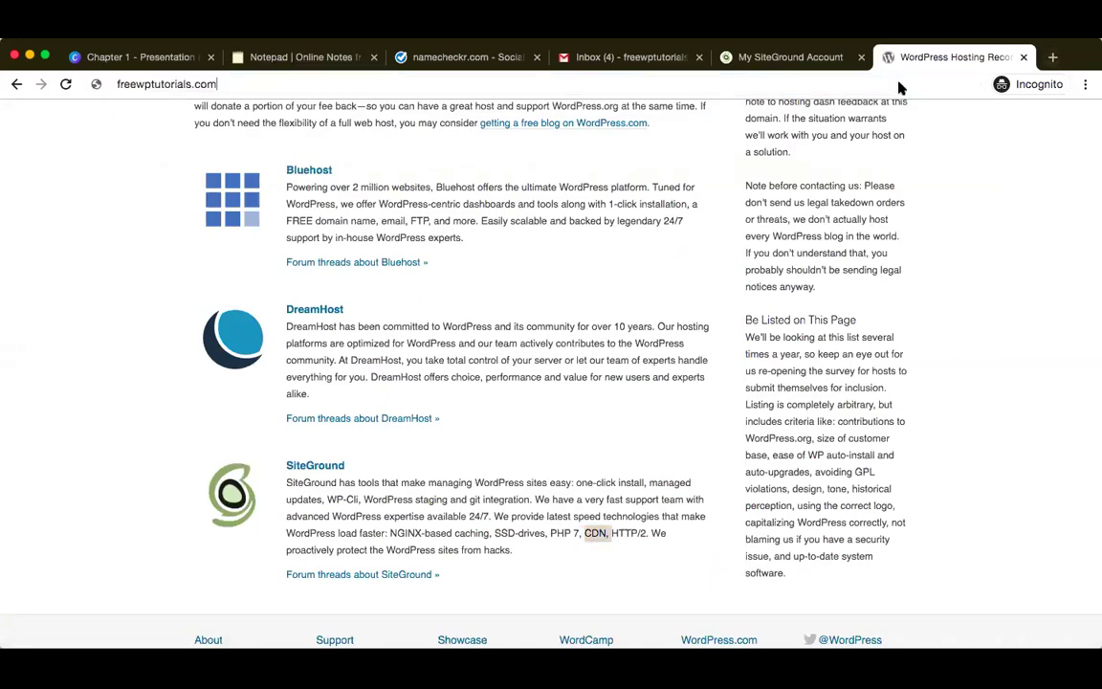
key(Return)
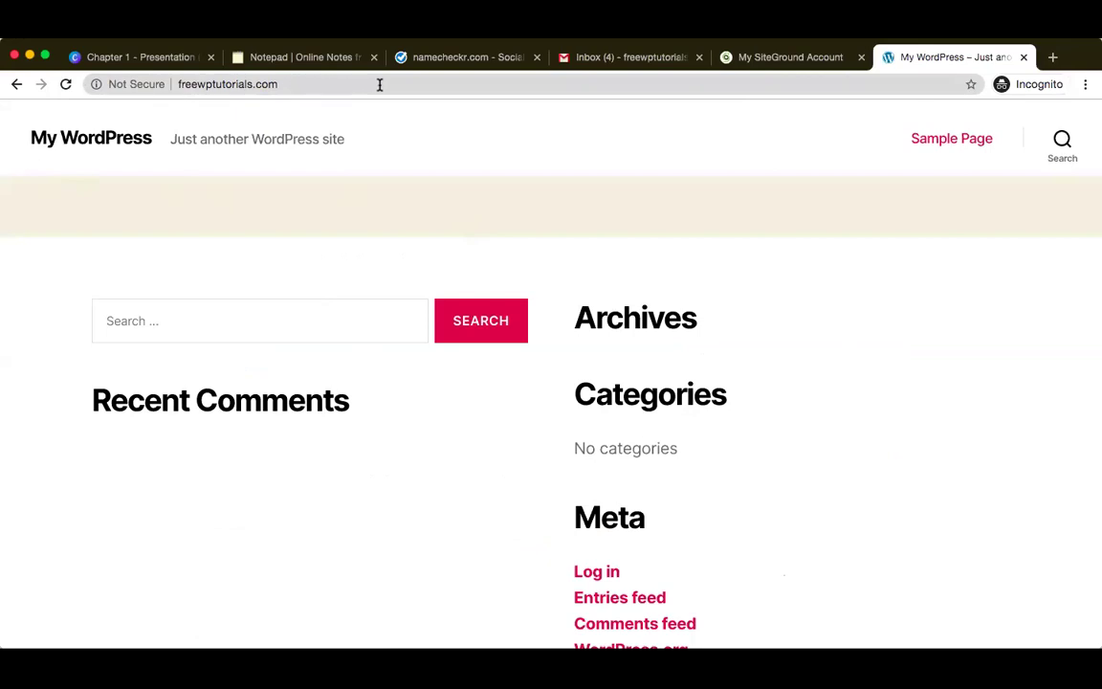
click(439, 59)
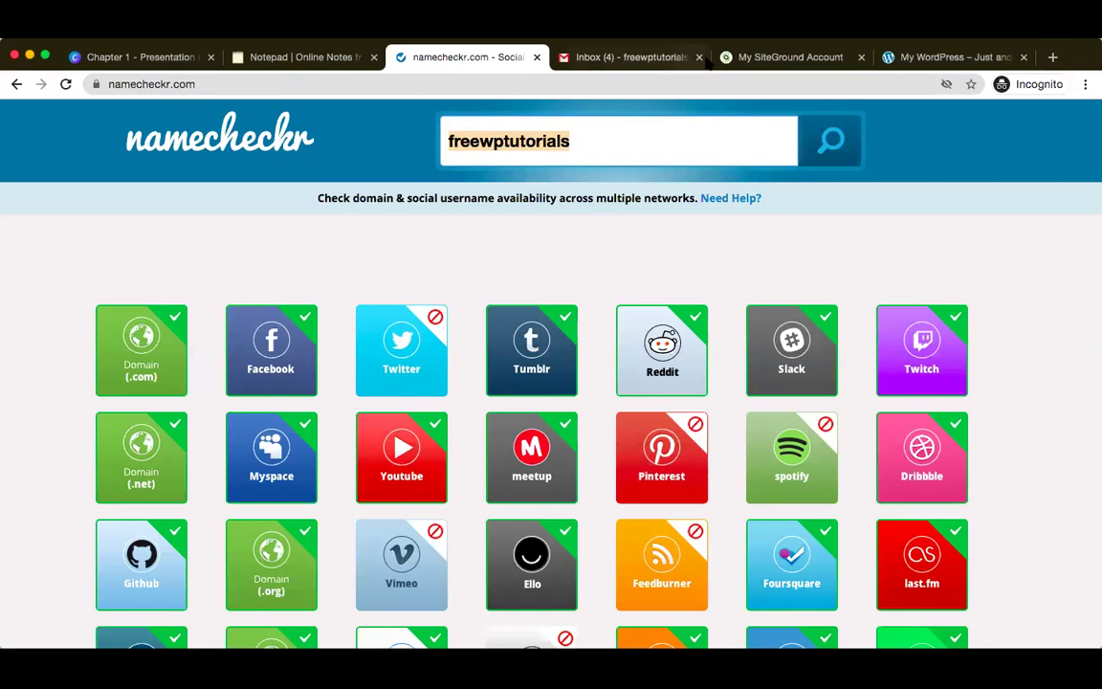
click(910, 61)
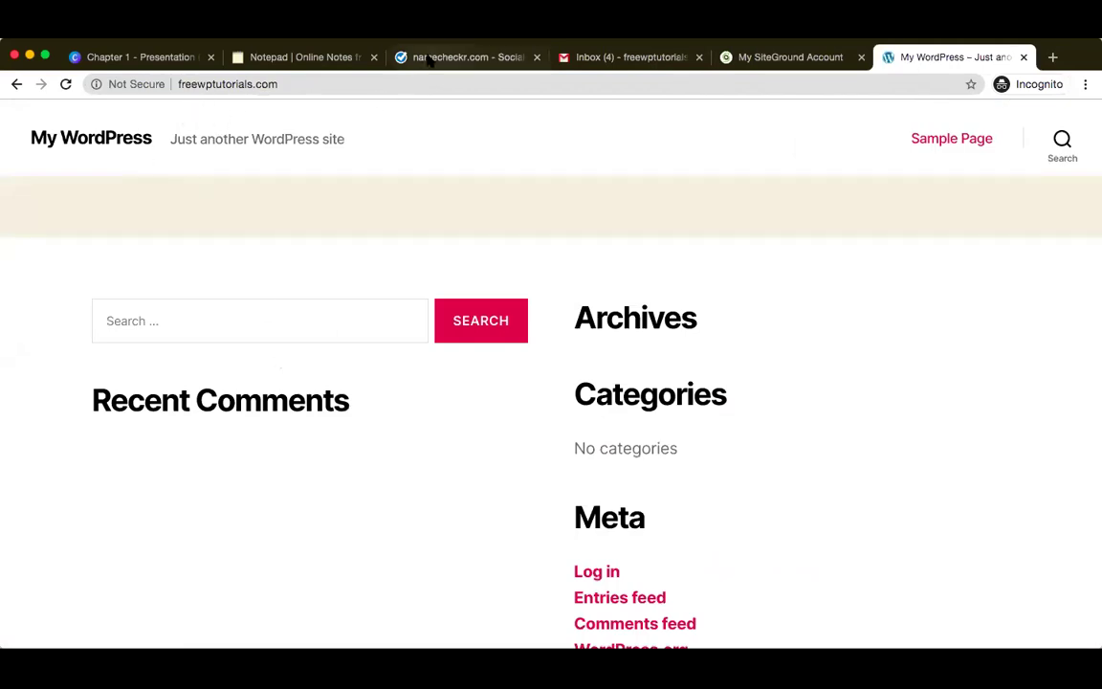
click(388, 56)
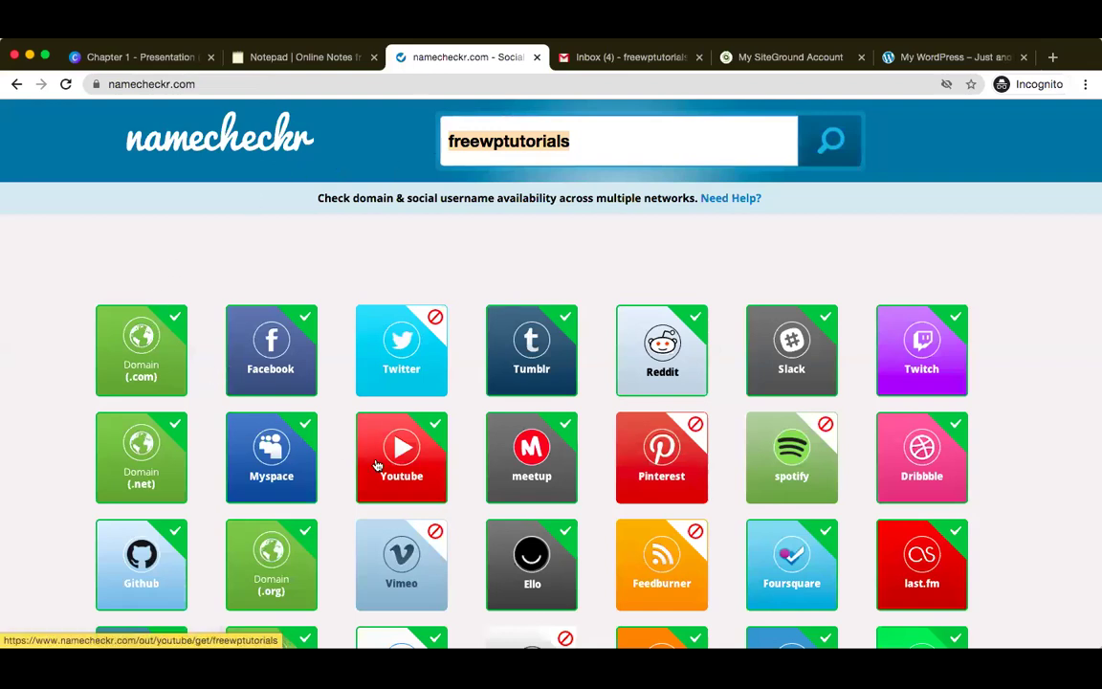
click(797, 58)
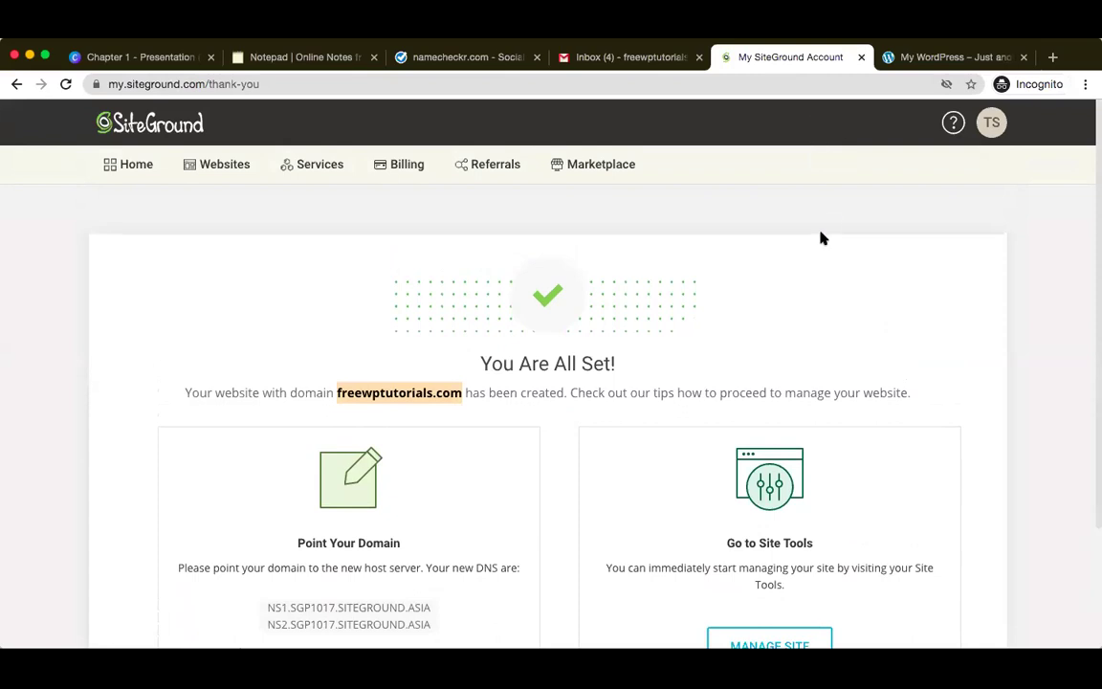
click(917, 56)
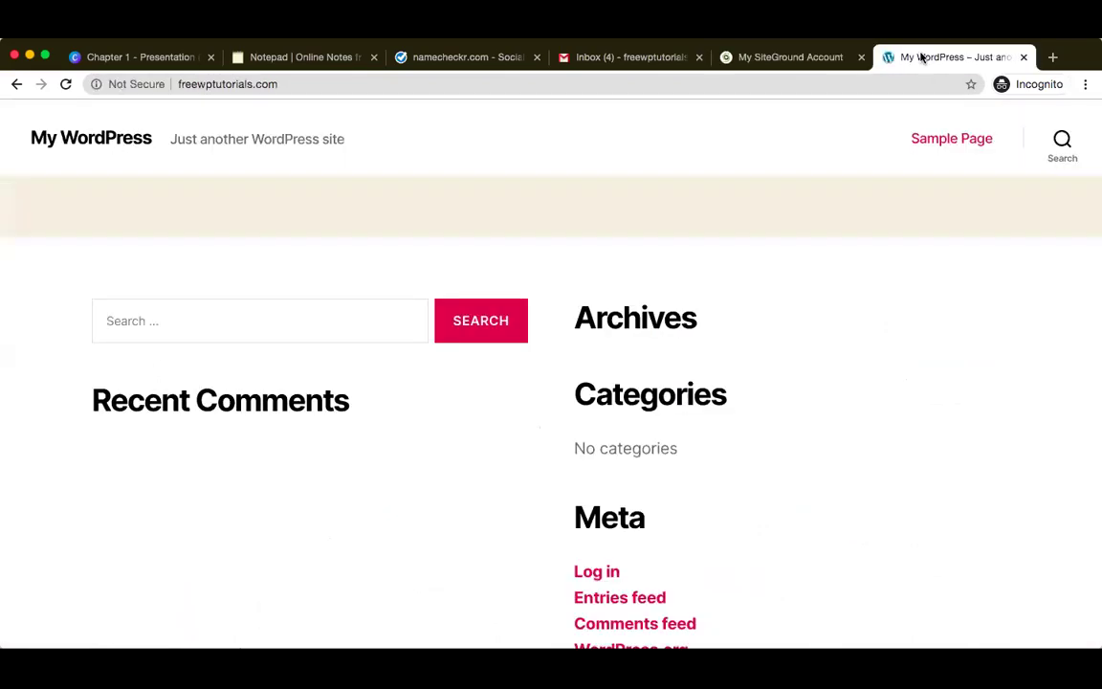